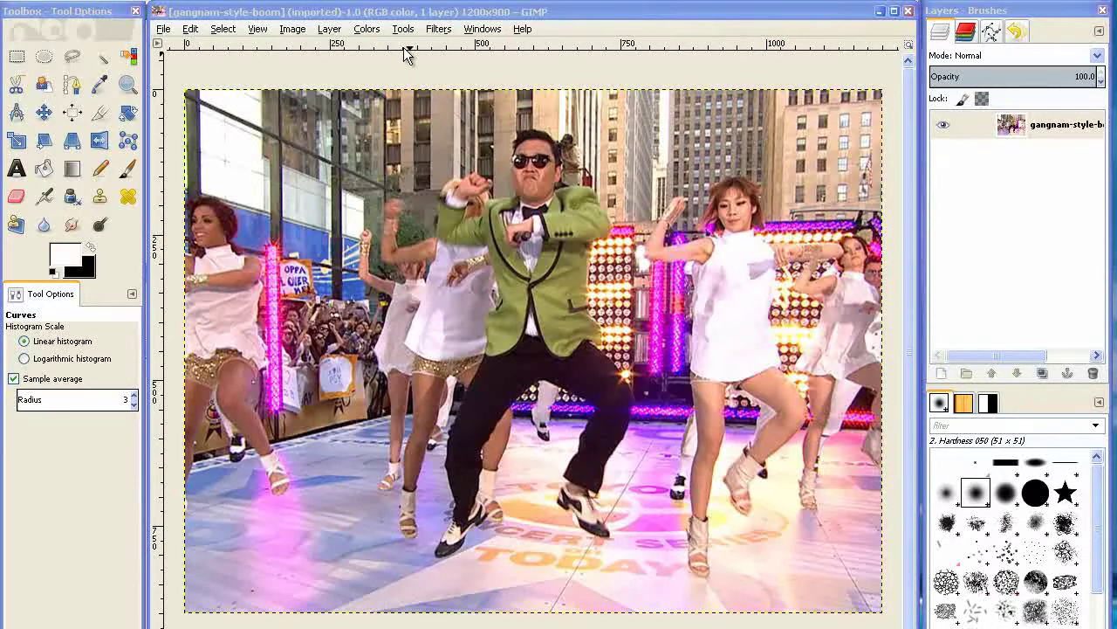
Darken the photo's tones with Curves by pulling the curve's lower midtones below the diagonal
click(364, 30)
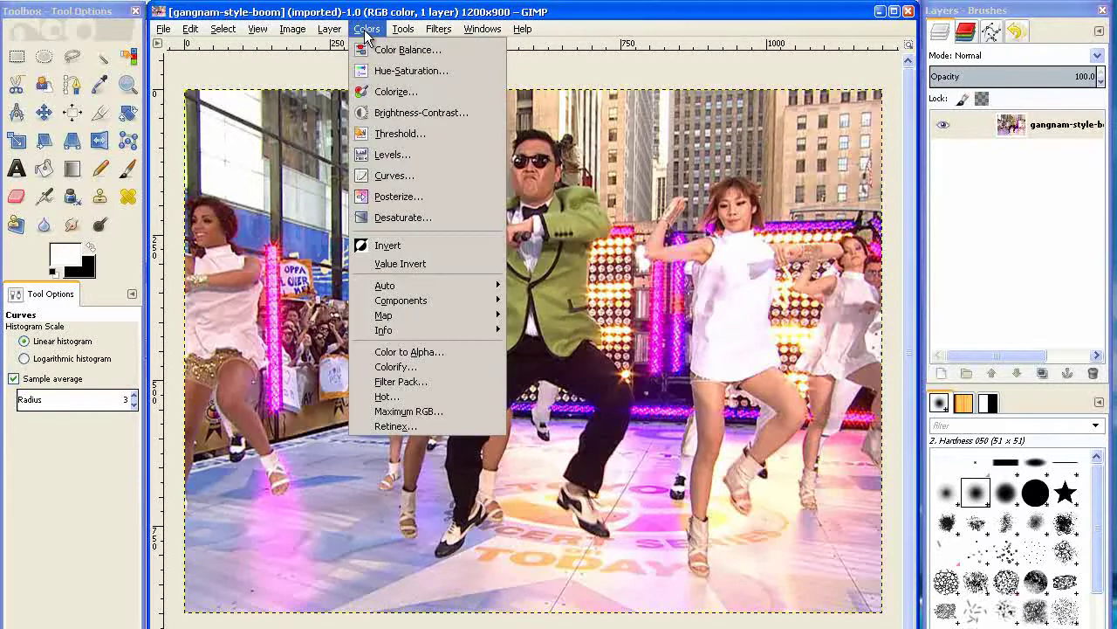
click(382, 177)
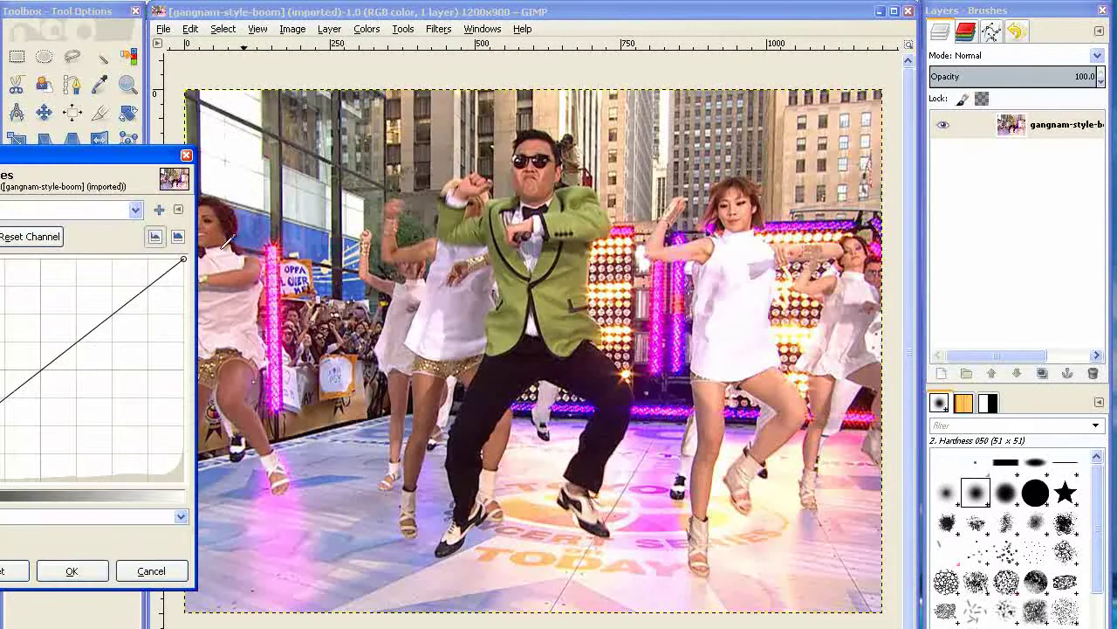
drag(65, 355, 25, 410)
click(71, 570)
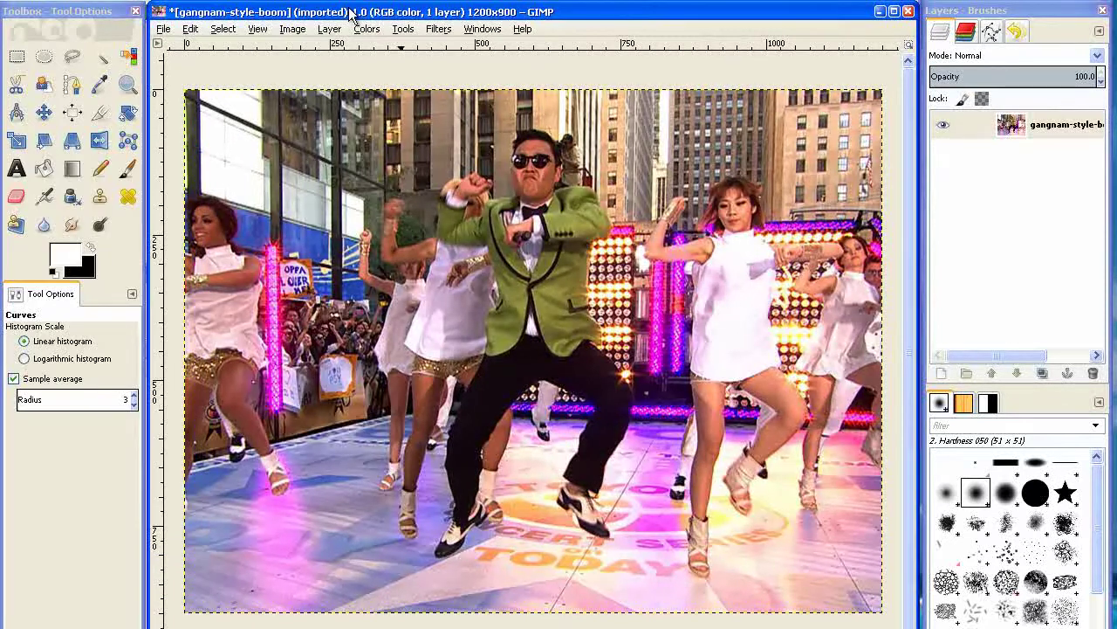
Add an alpha channel to the photo layer
click(330, 29)
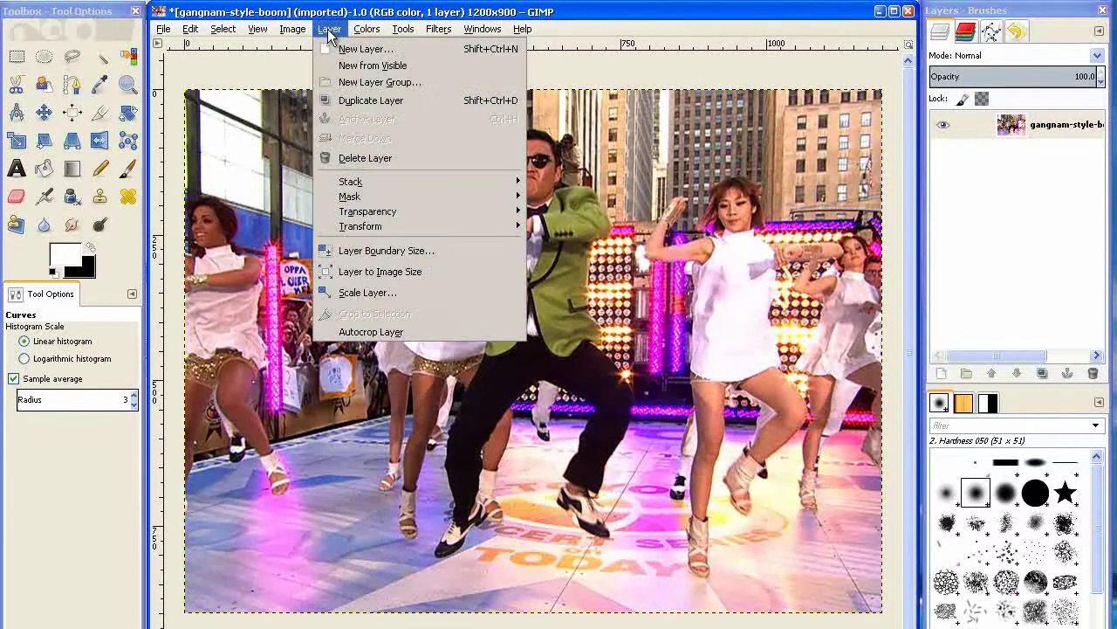
mouse_move(482, 214)
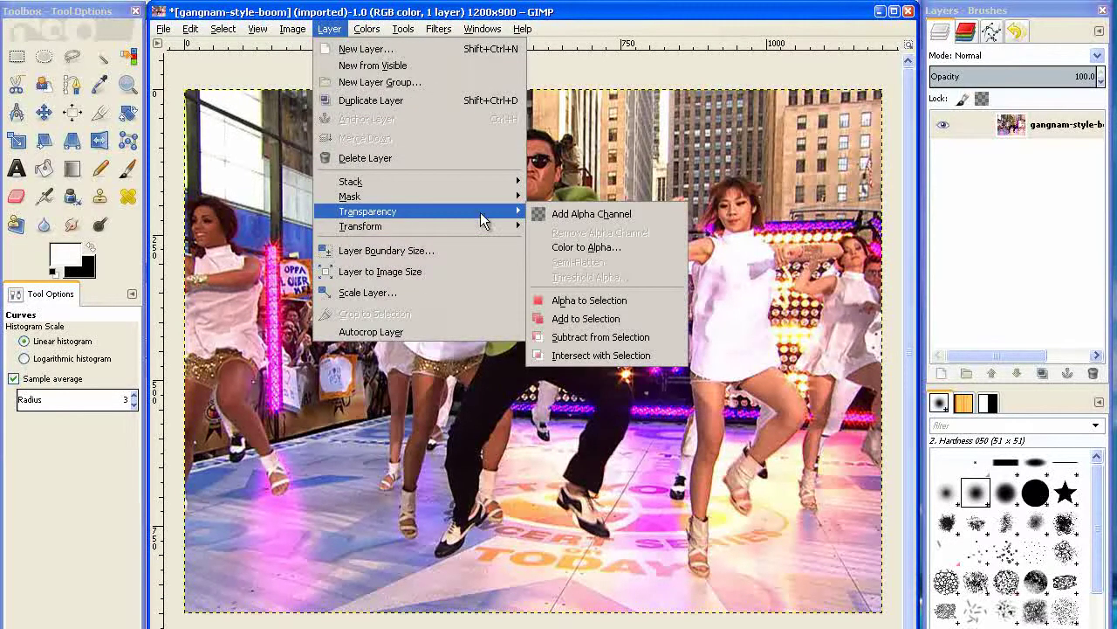
click(553, 216)
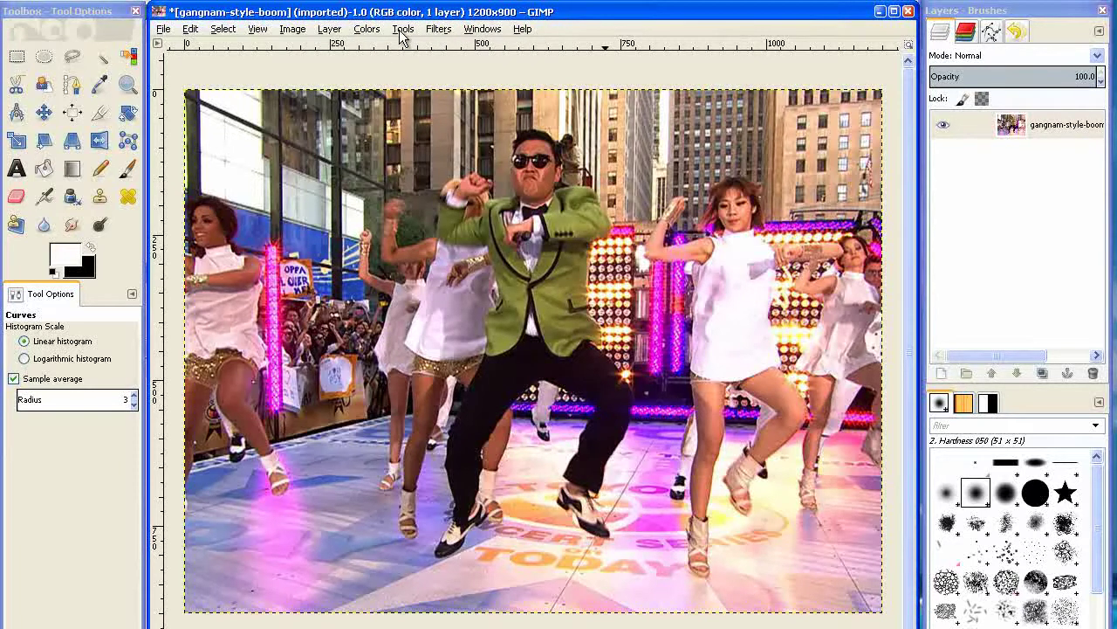
Add a layer mask to the photo layer, initialized to the layer's alpha channel
click(332, 31)
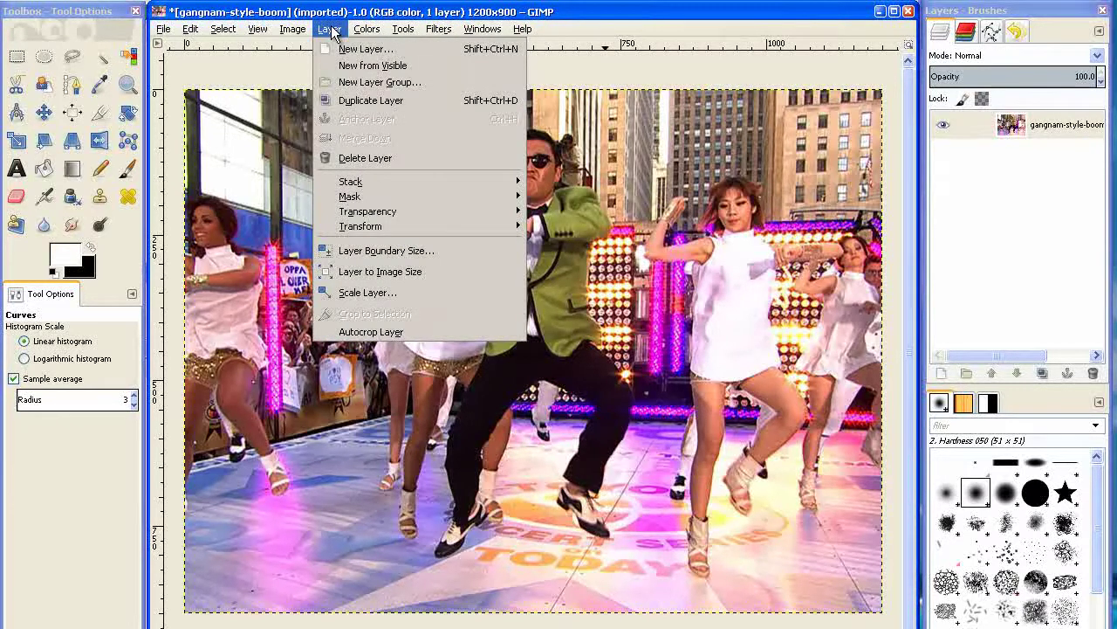
mouse_move(367, 199)
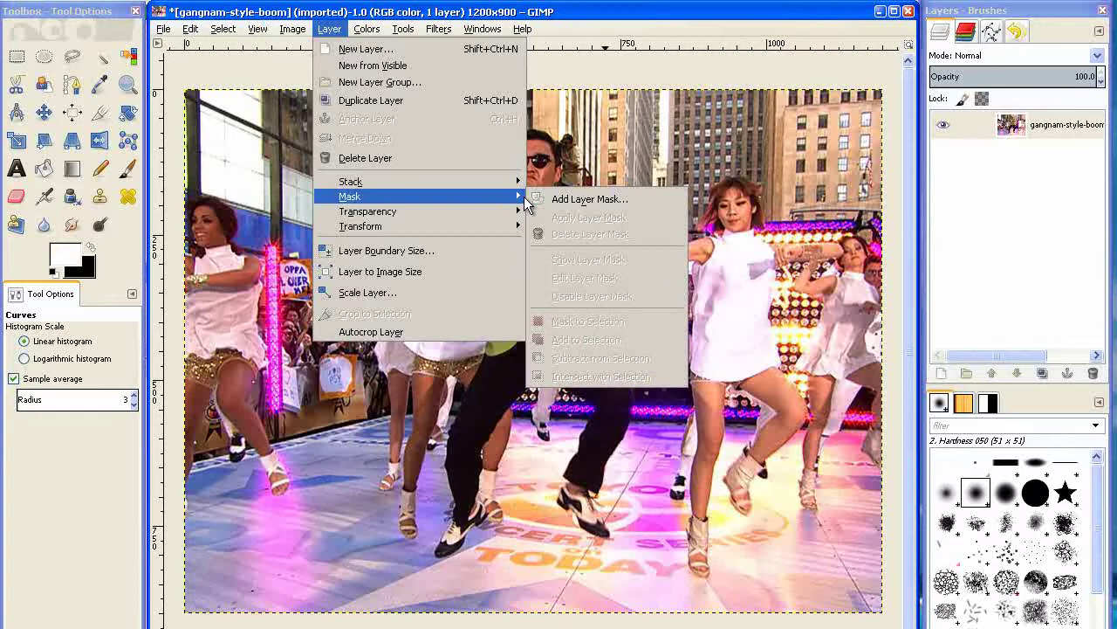
click(576, 201)
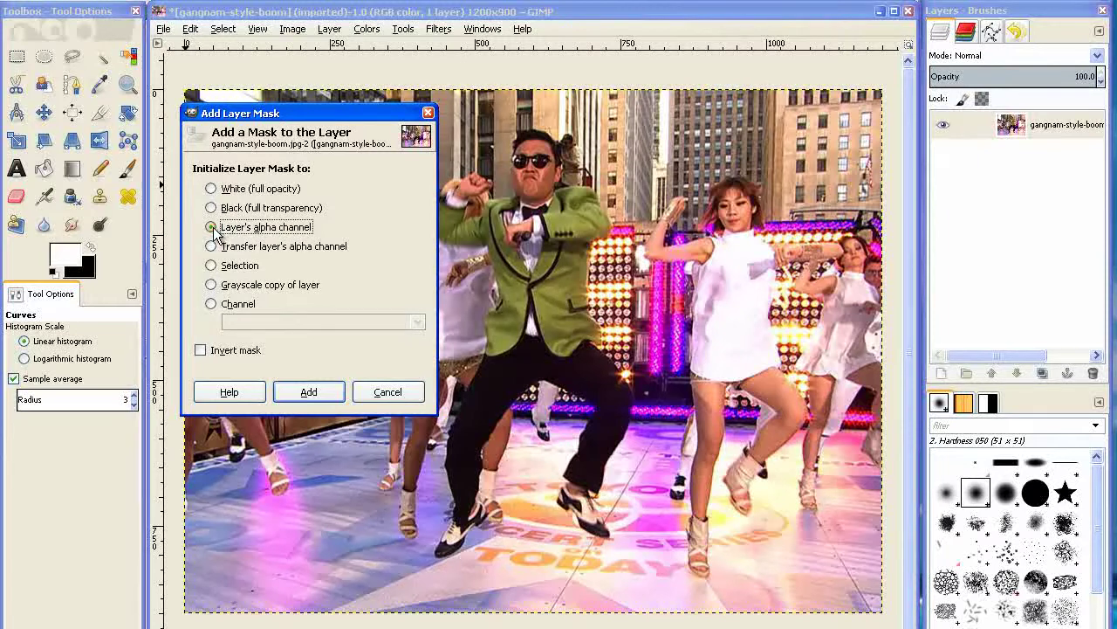
click(311, 391)
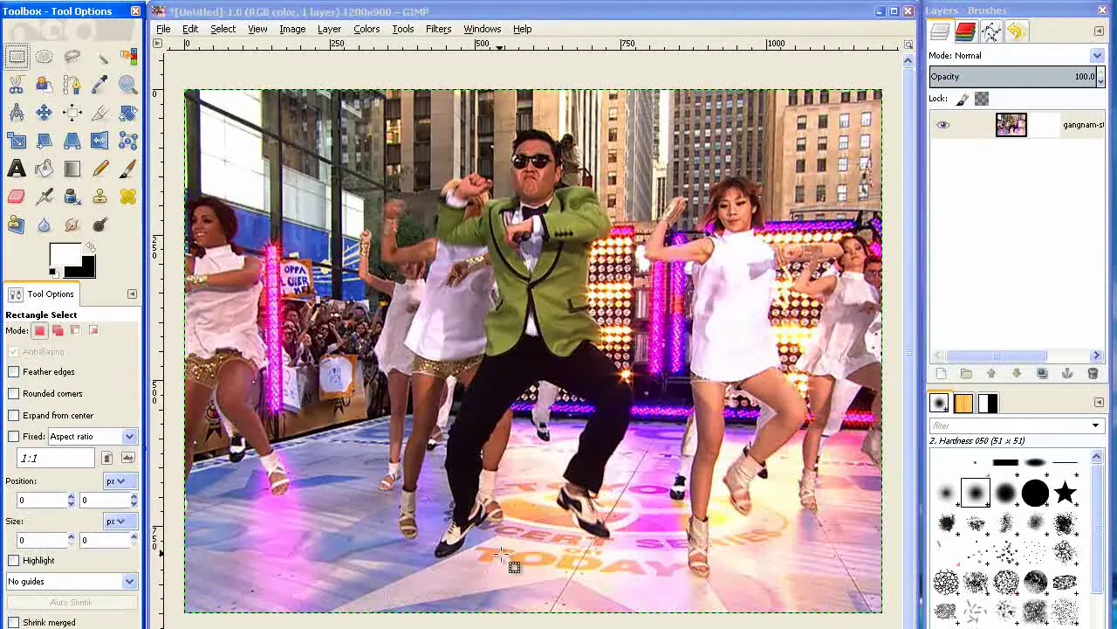
Make black the foreground colour and fade the photo's bottom edge on the mask with a linear FG to Transparent blend, starting at the dancers' feet
click(90, 248)
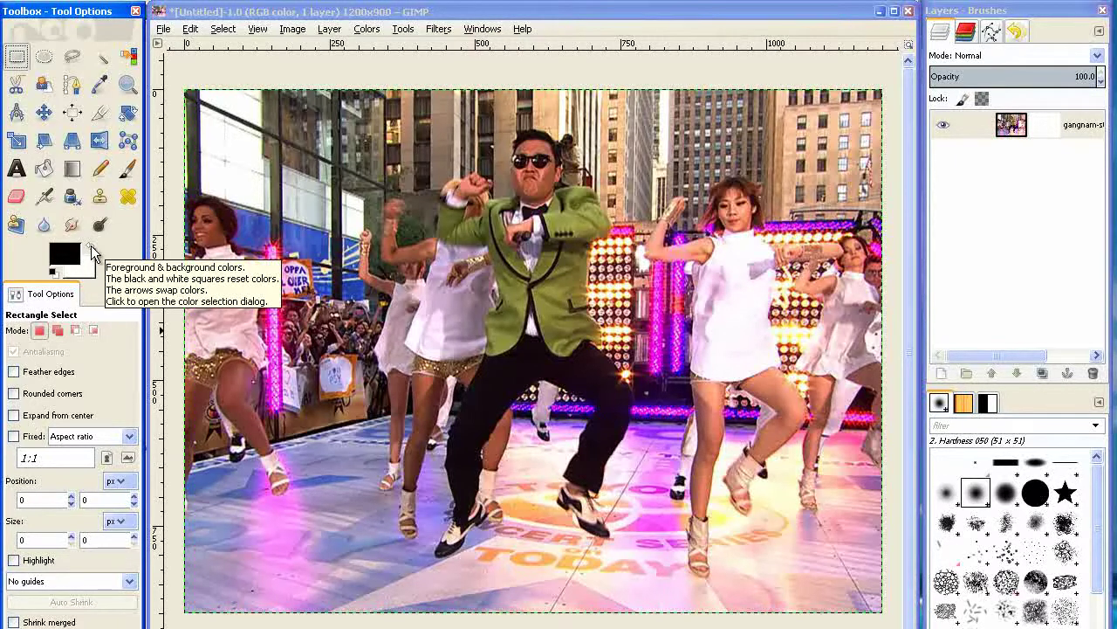
click(72, 171)
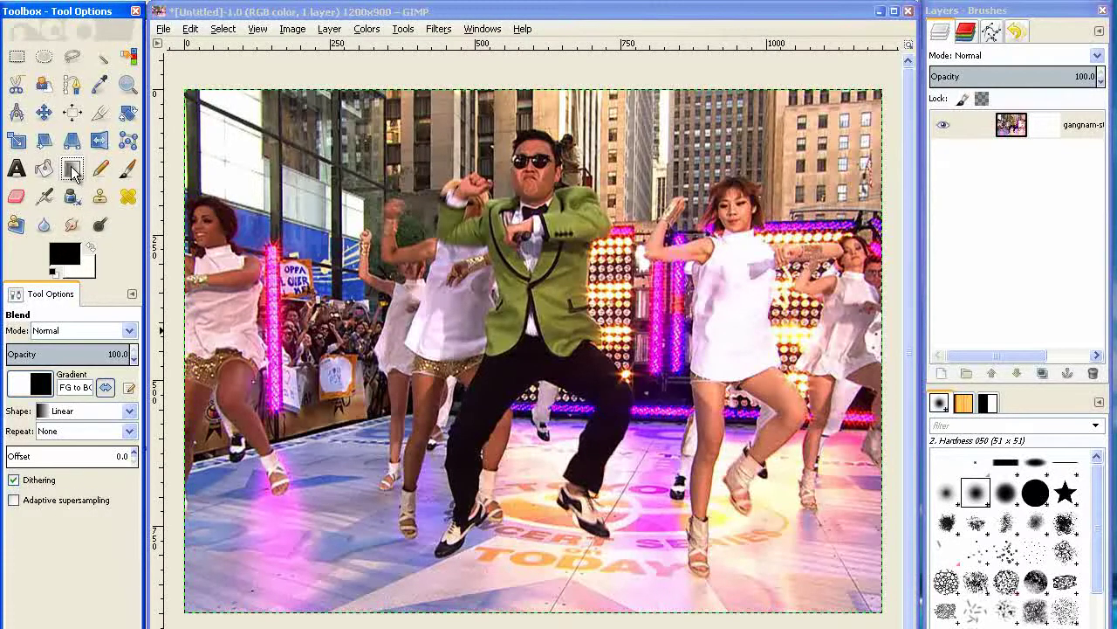
click(30, 384)
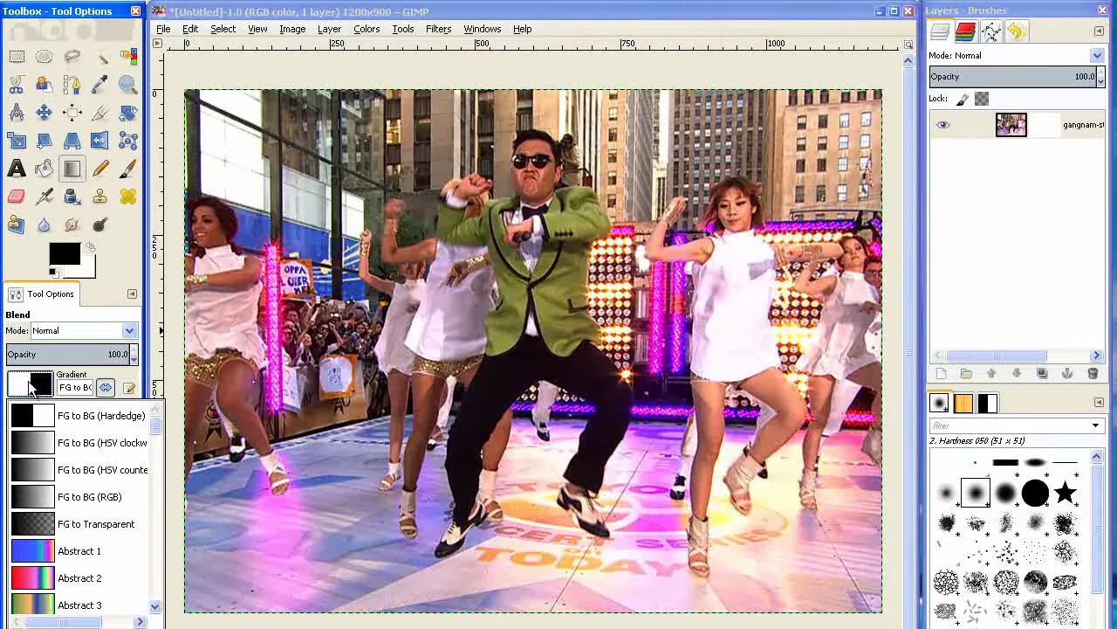
click(39, 524)
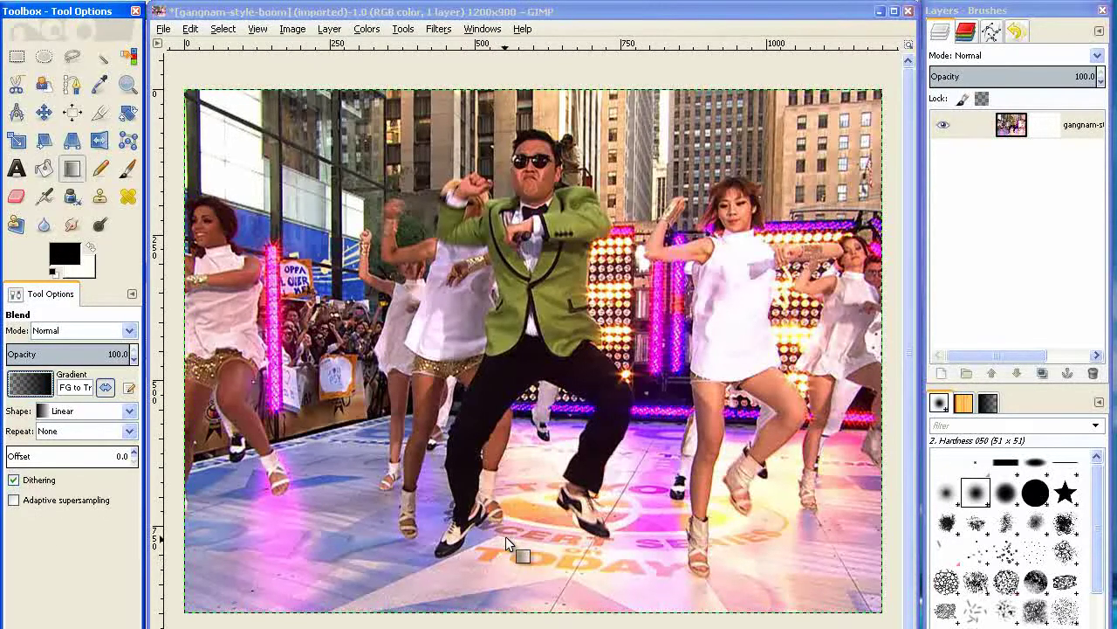
drag(516, 531, 516, 623)
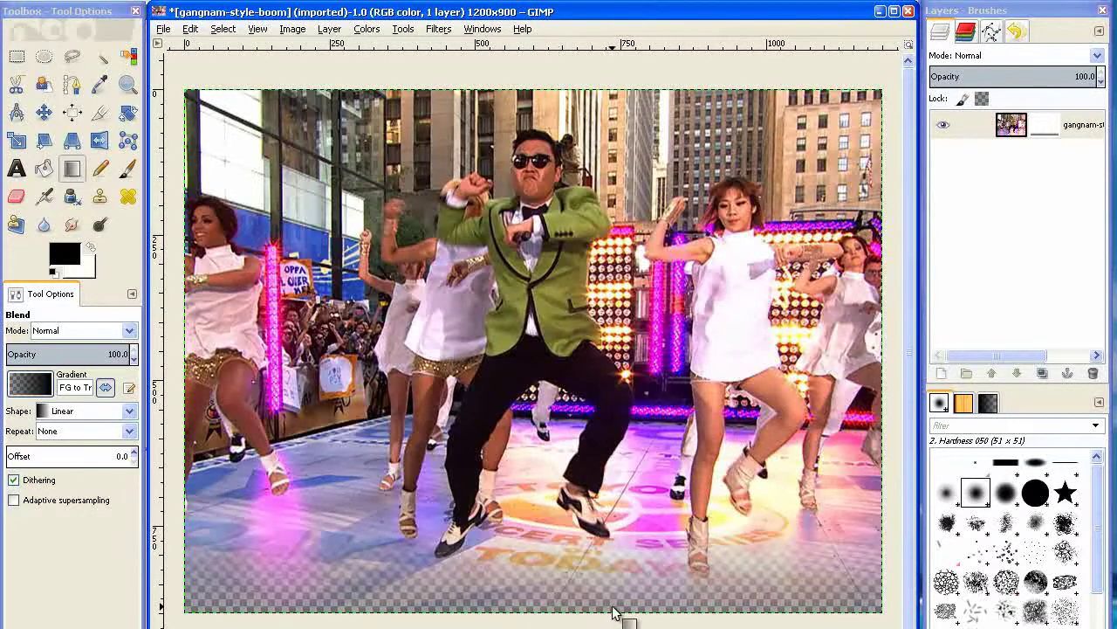
Scale the image to 320 px wide, keeping its proportions
click(293, 29)
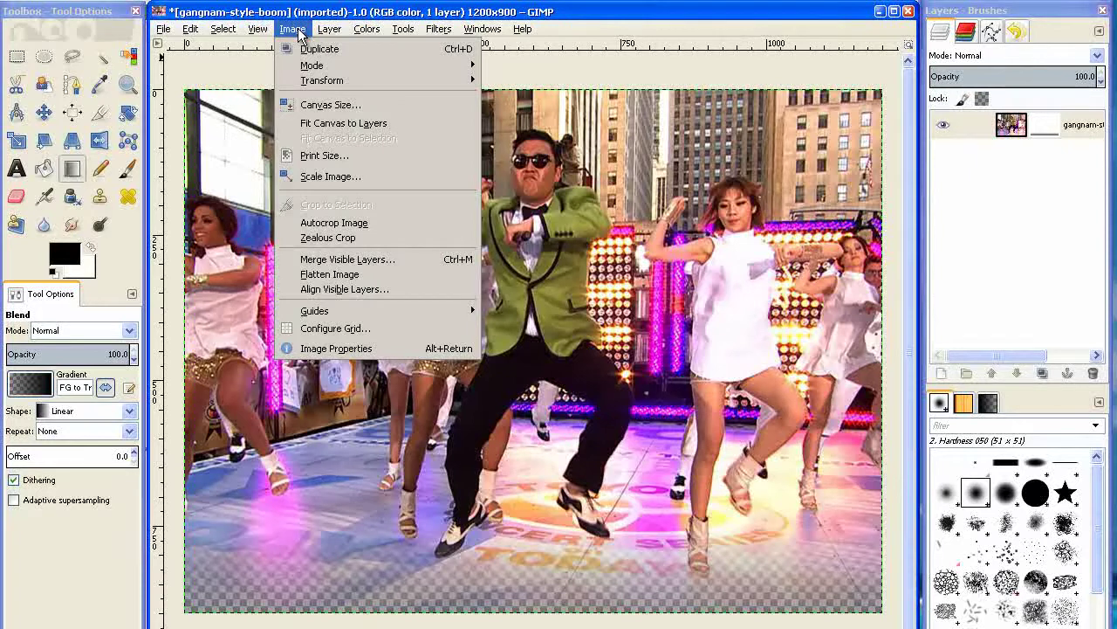
click(299, 176)
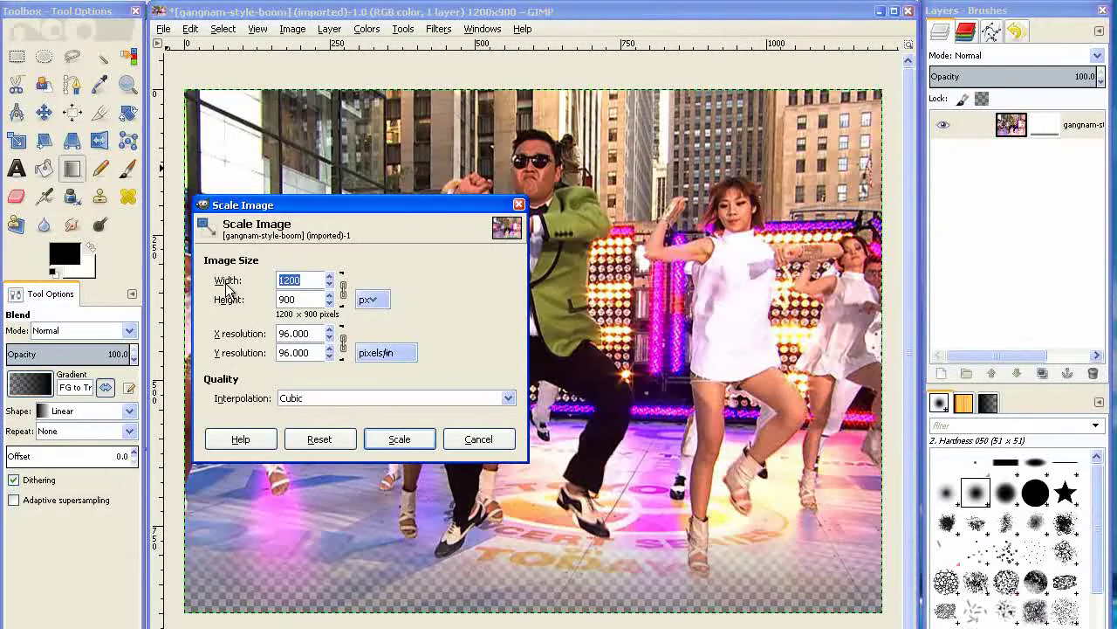
text(320)
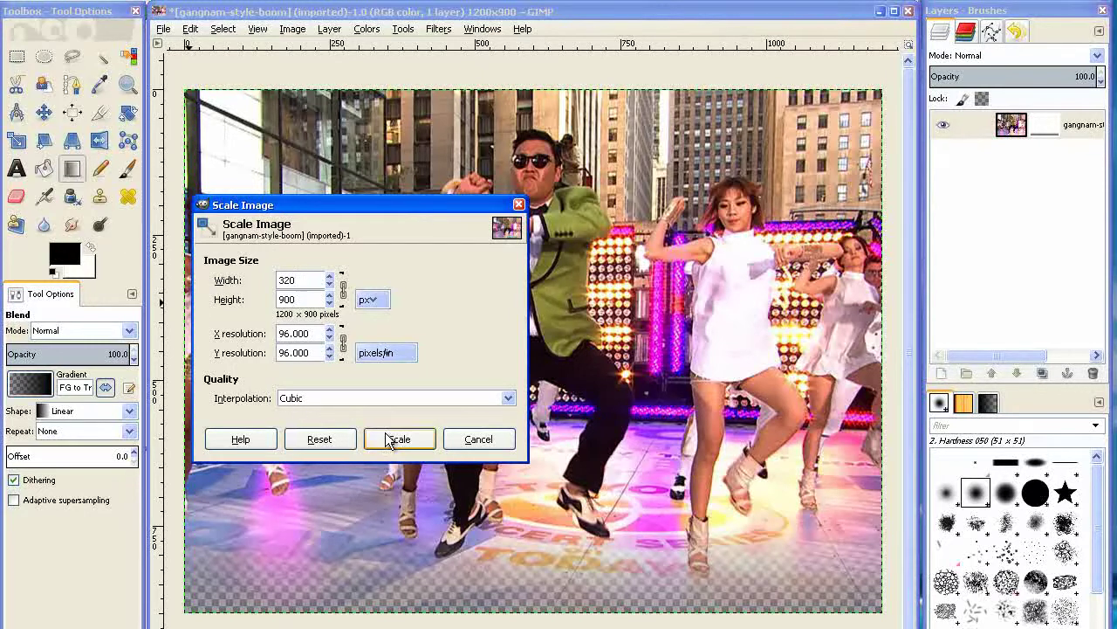
click(393, 439)
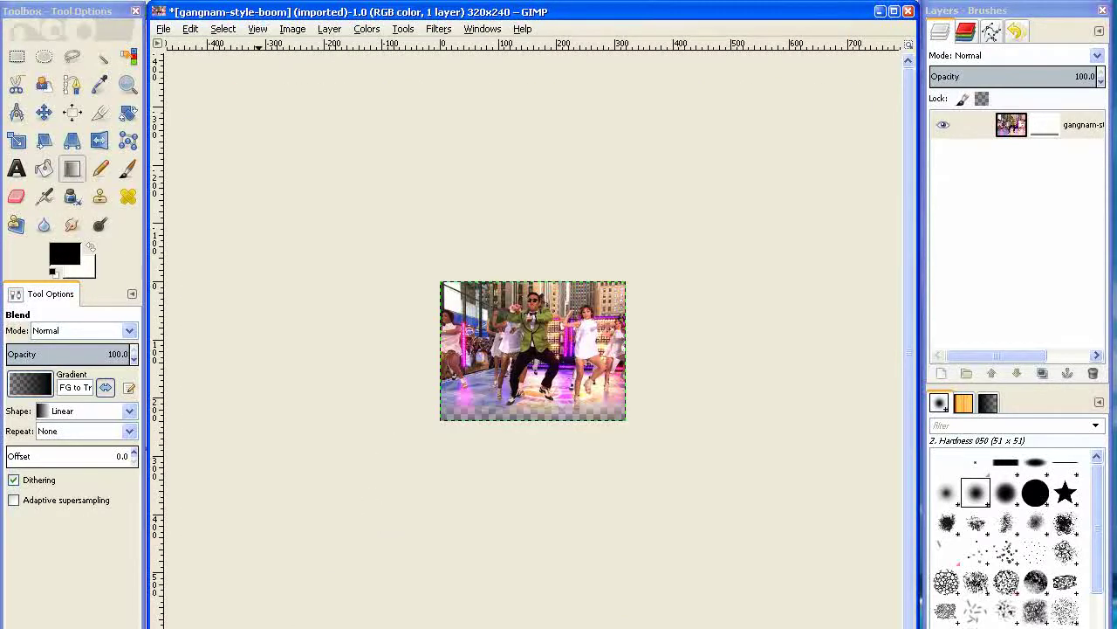
Start exporting the image under the name GangnamStyle.png in the GangnamStyle folder
click(284, 626)
click(292, 578)
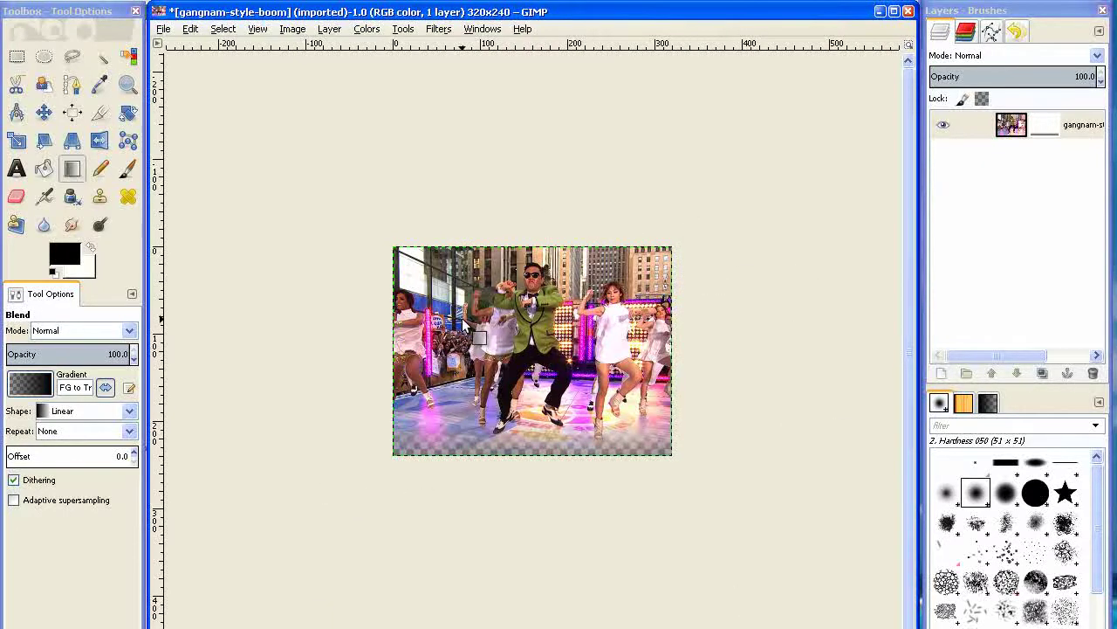
click(163, 29)
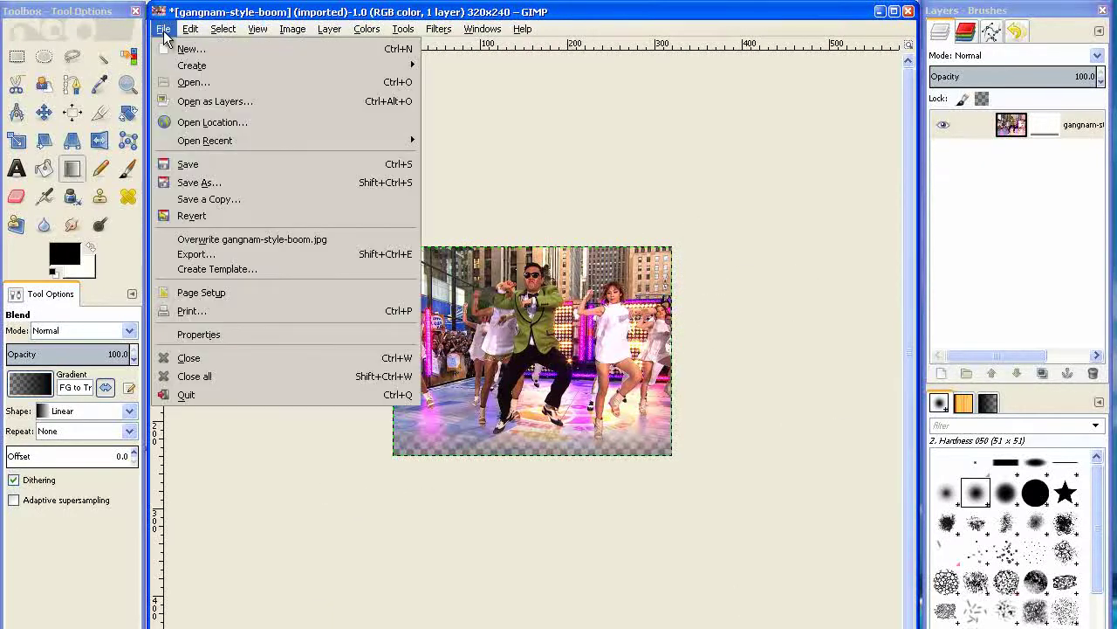
click(197, 253)
drag(464, 160, 266, 157)
text(GangnamStyle.png)
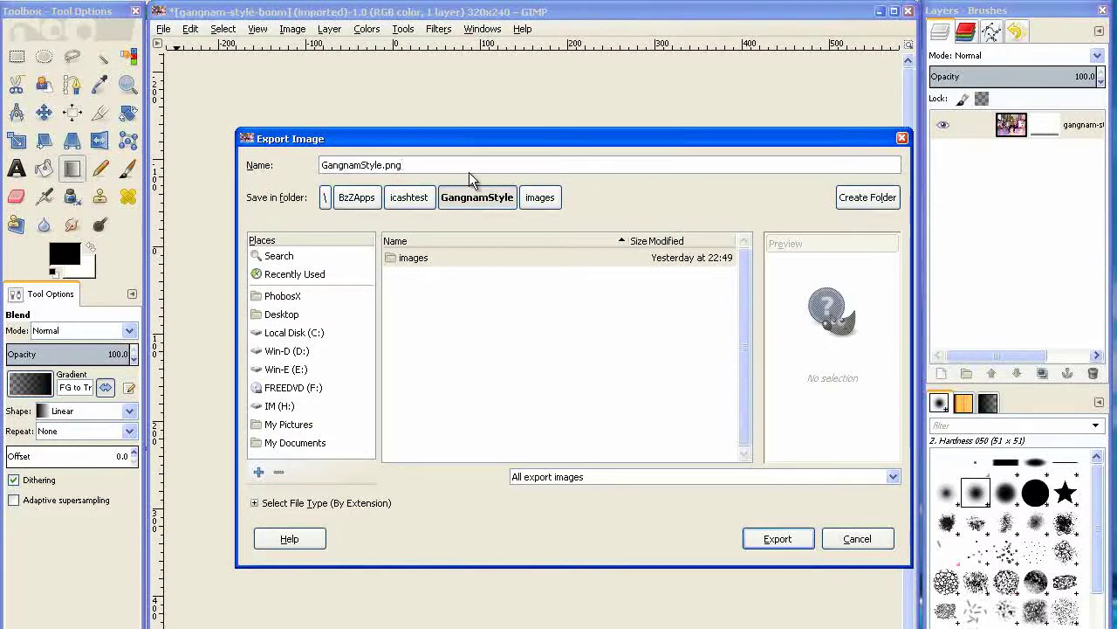
click(784, 542)
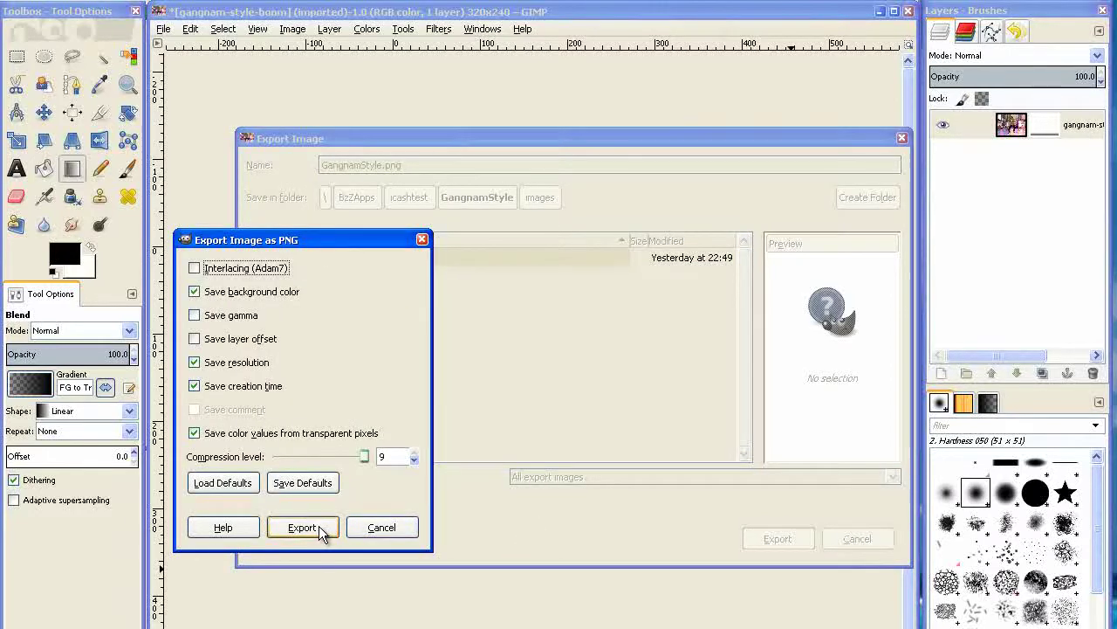
Export the PNG without saving background color, resolution, creation time, or color values from transparent pixels
click(194, 292)
click(194, 361)
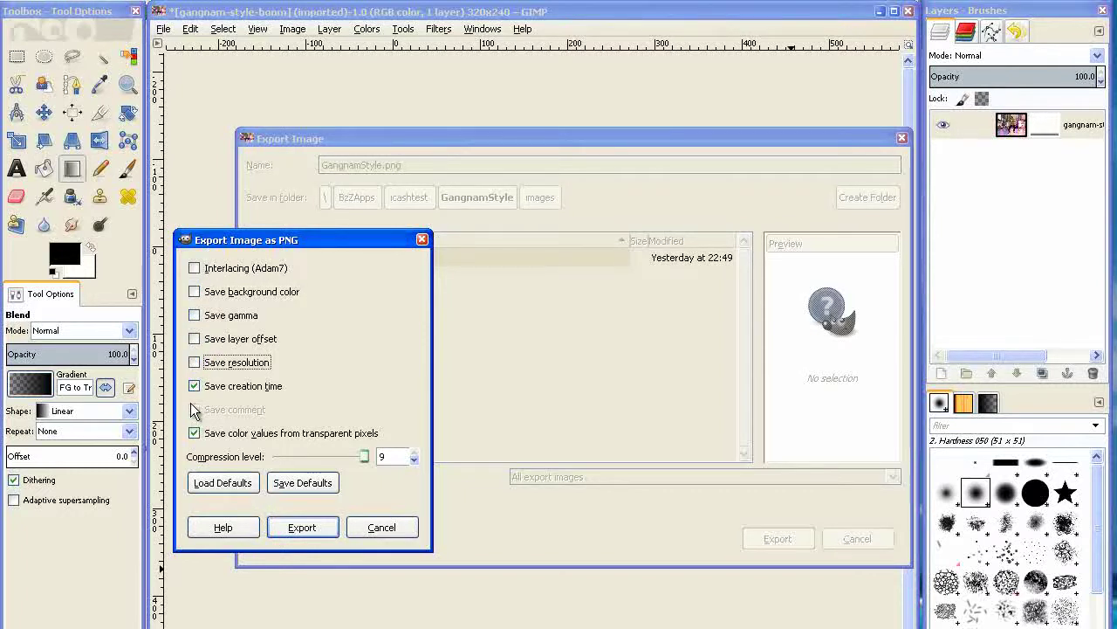
click(194, 385)
click(194, 433)
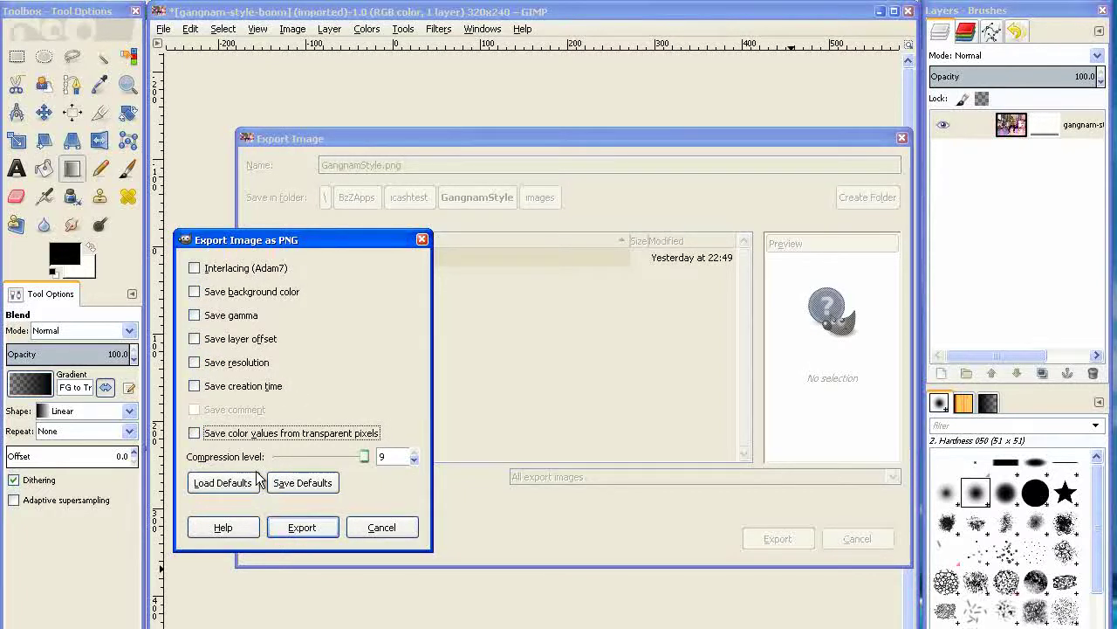
click(309, 530)
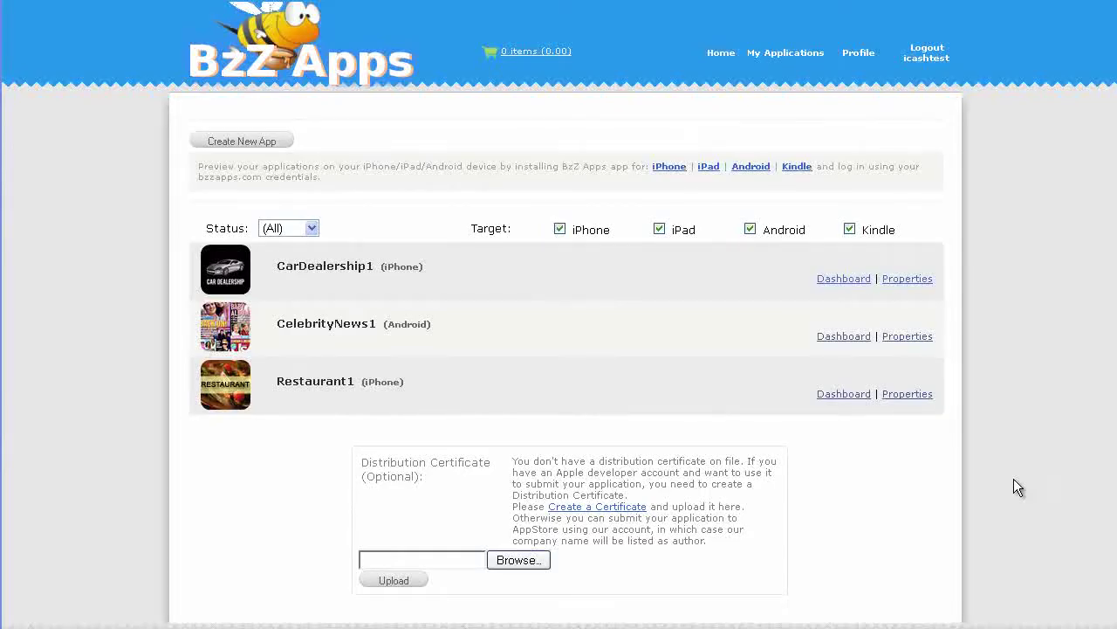
In the BzZ Apps website, open the CelebrityNews1 app's tab1.html page for editing
click(214, 327)
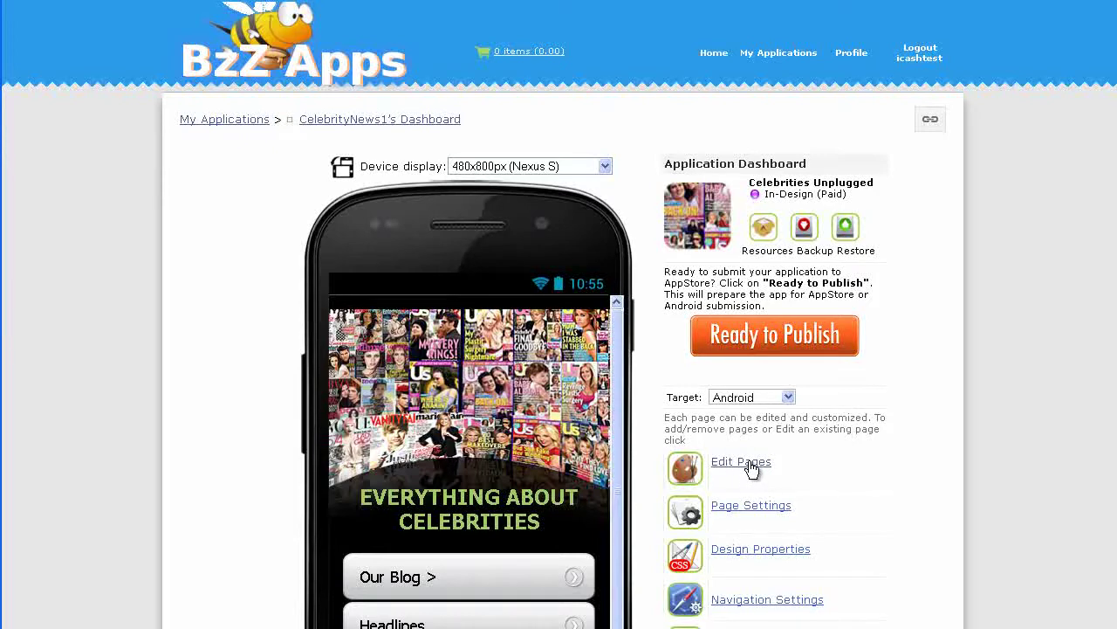
click(749, 463)
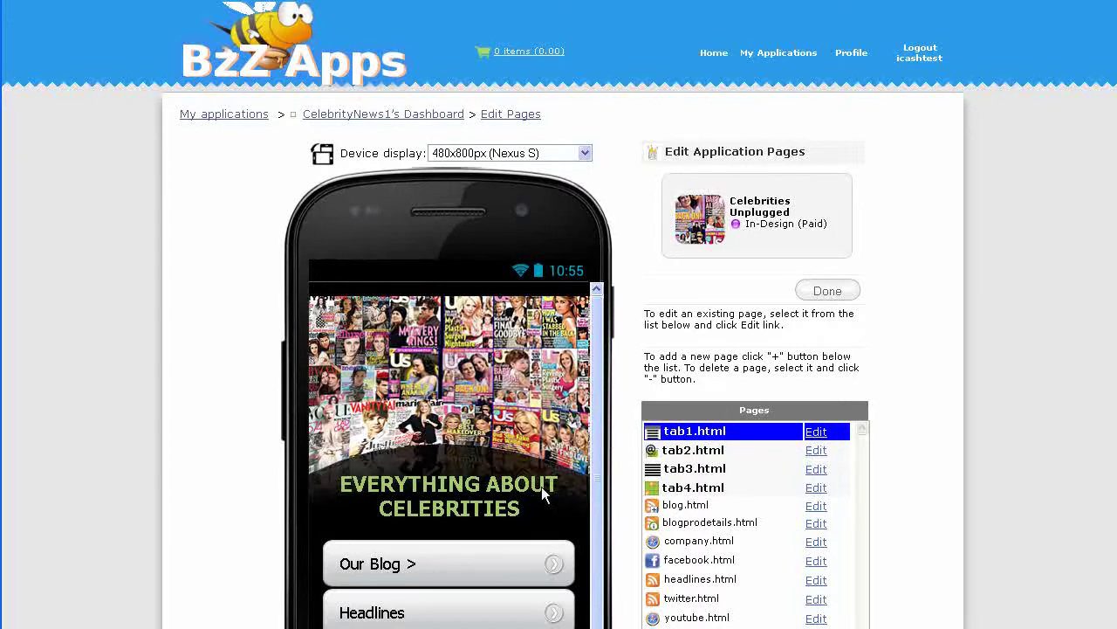
click(816, 433)
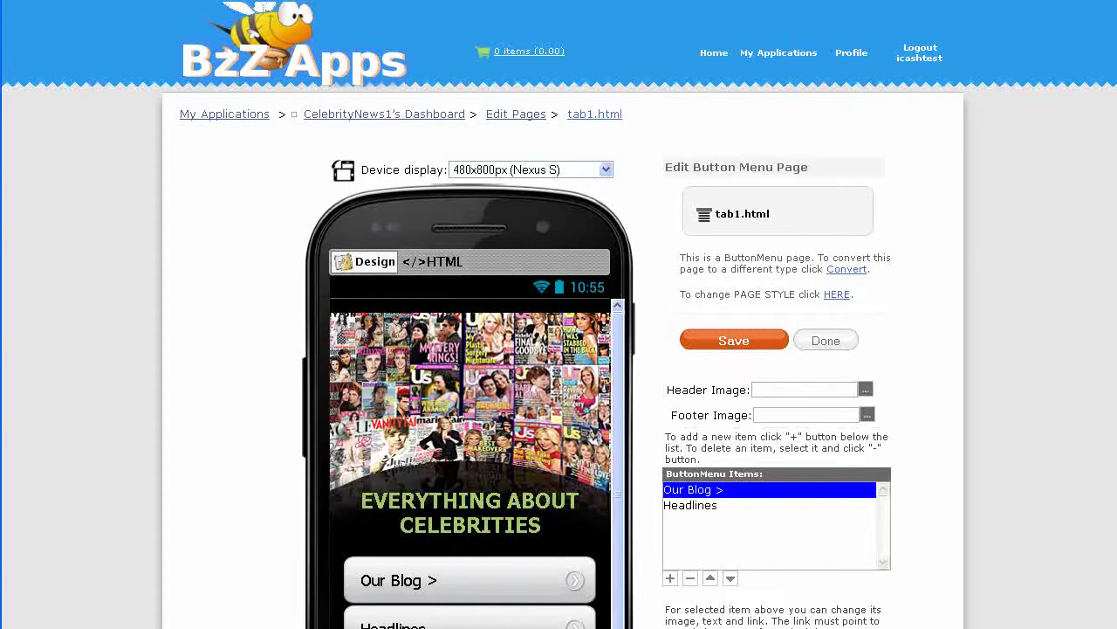
Upload GangnamStyle.png to the app's resources and choose it as the header image of tab1.html
scroll(559, 315, down, 3)
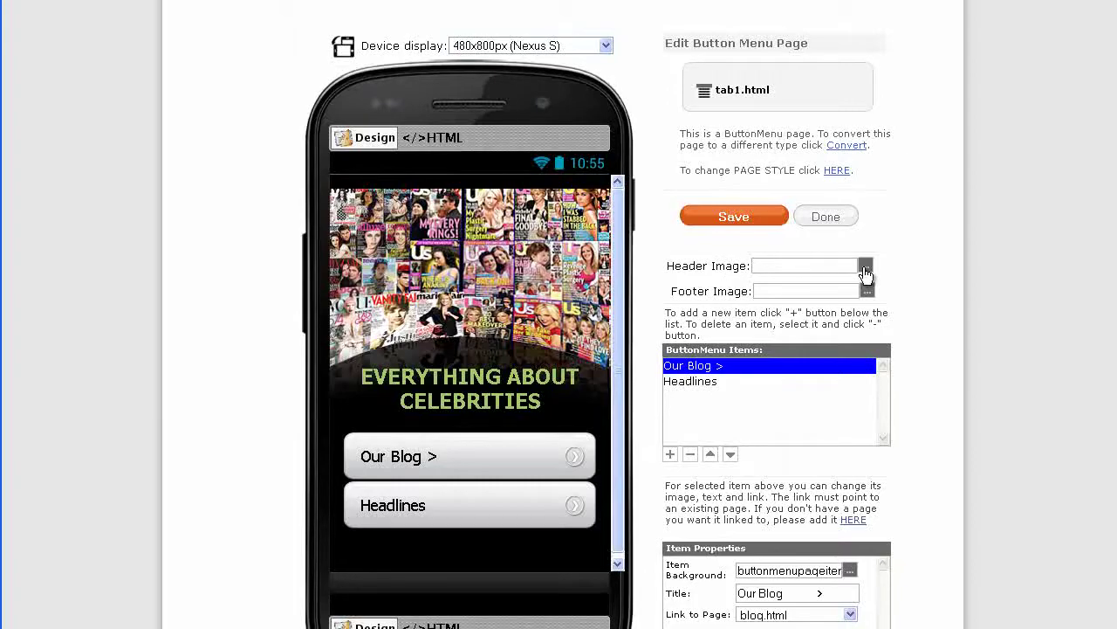
click(865, 267)
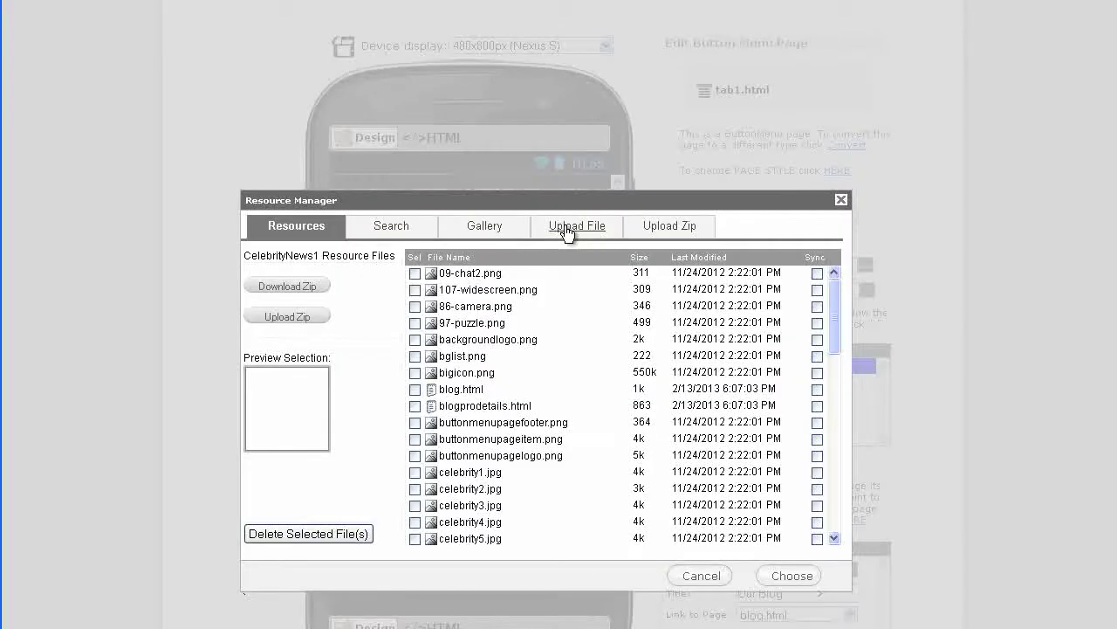
click(565, 227)
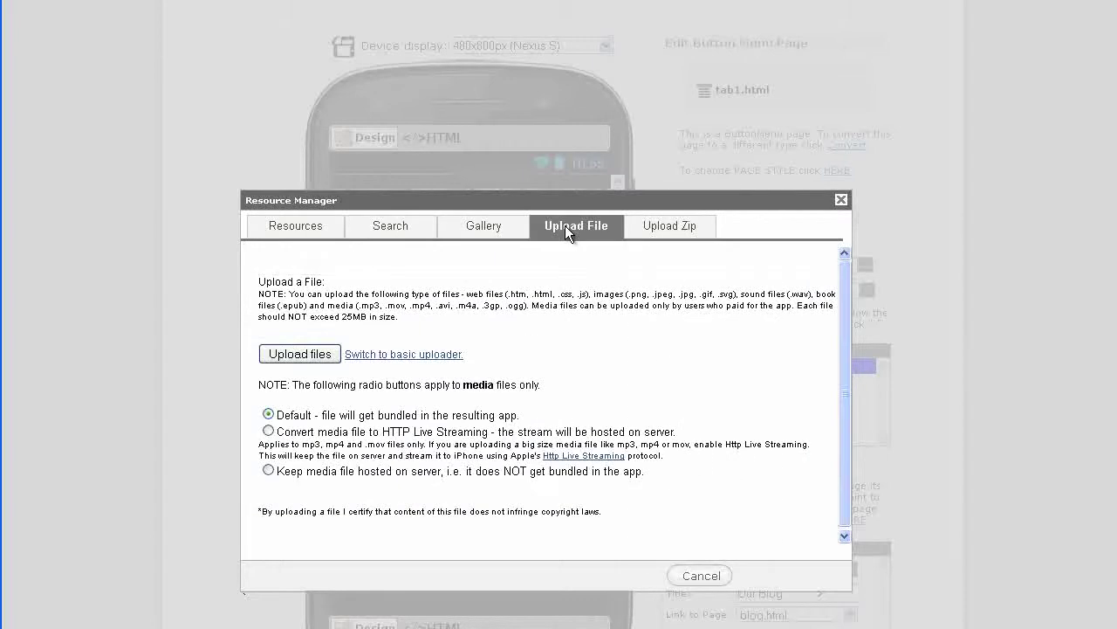
click(308, 353)
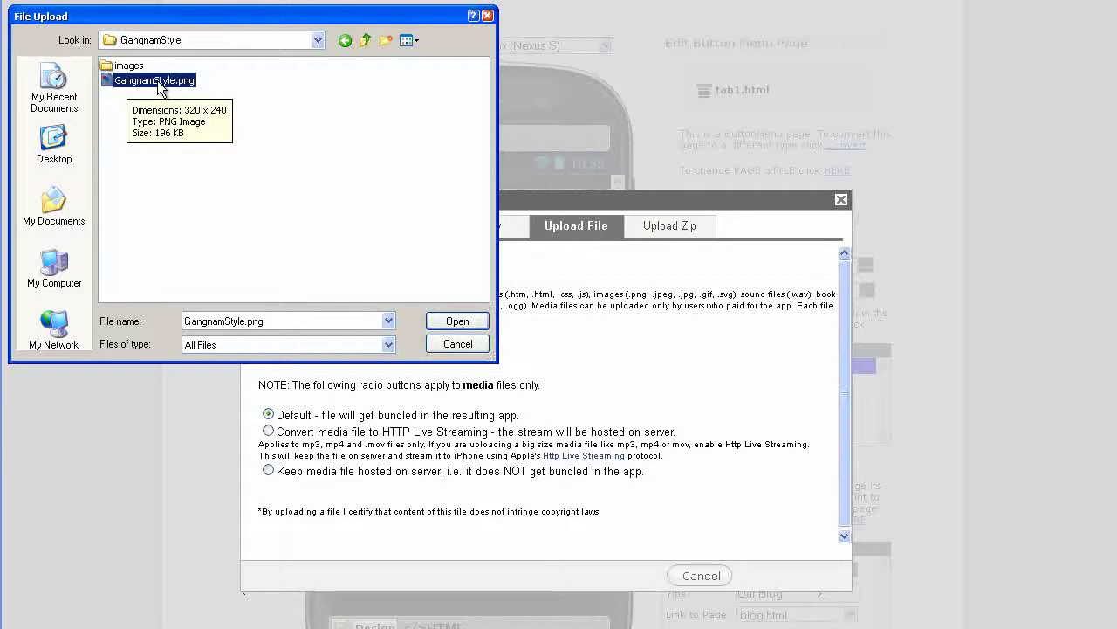
click(456, 323)
click(458, 323)
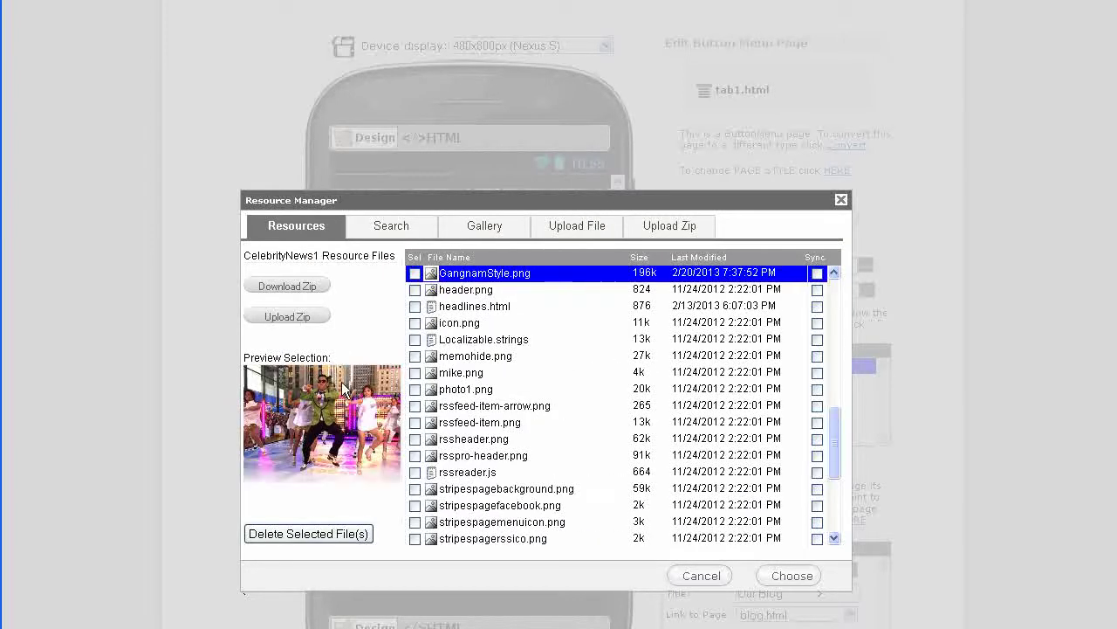
click(784, 577)
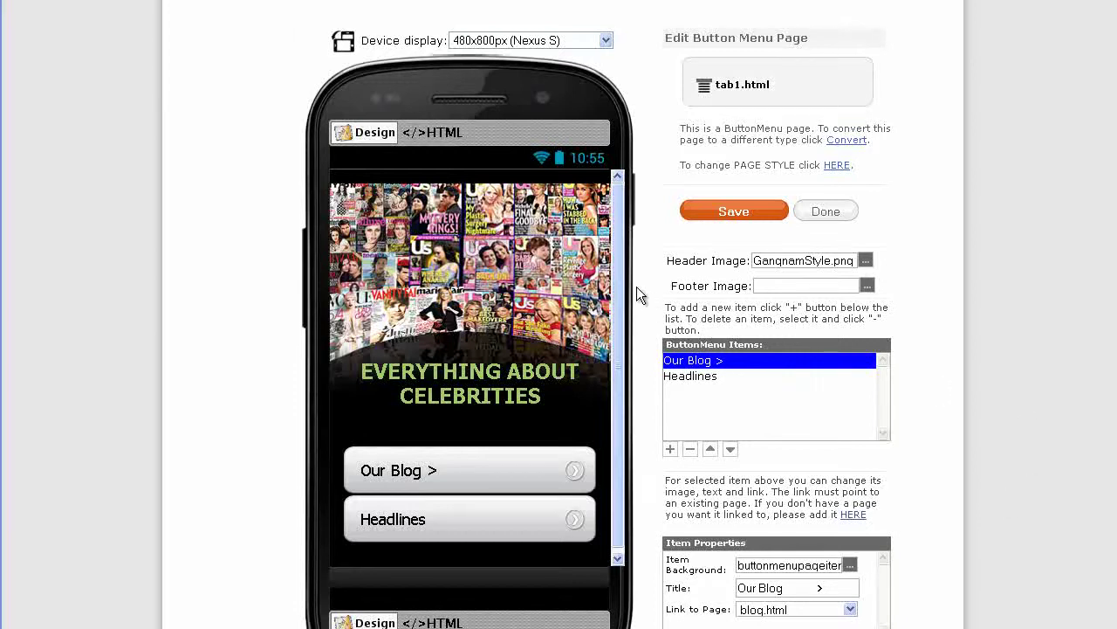
In the HTML of tab1.html, replace the header div's background image with GangnamStyle.png and set its height to 240px
click(438, 133)
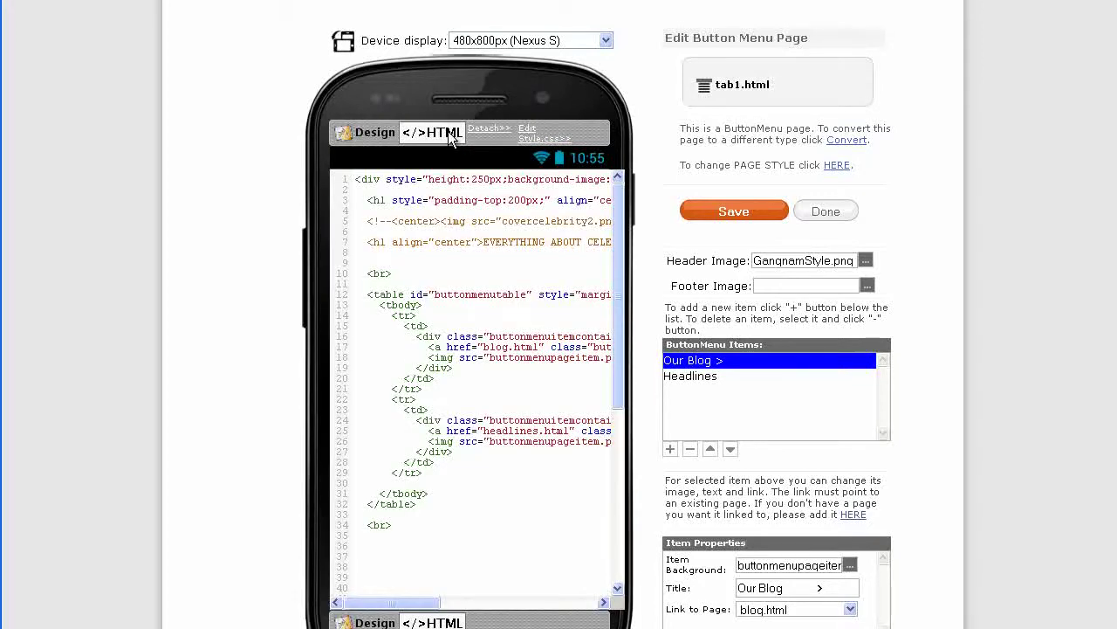
drag(397, 605, 477, 605)
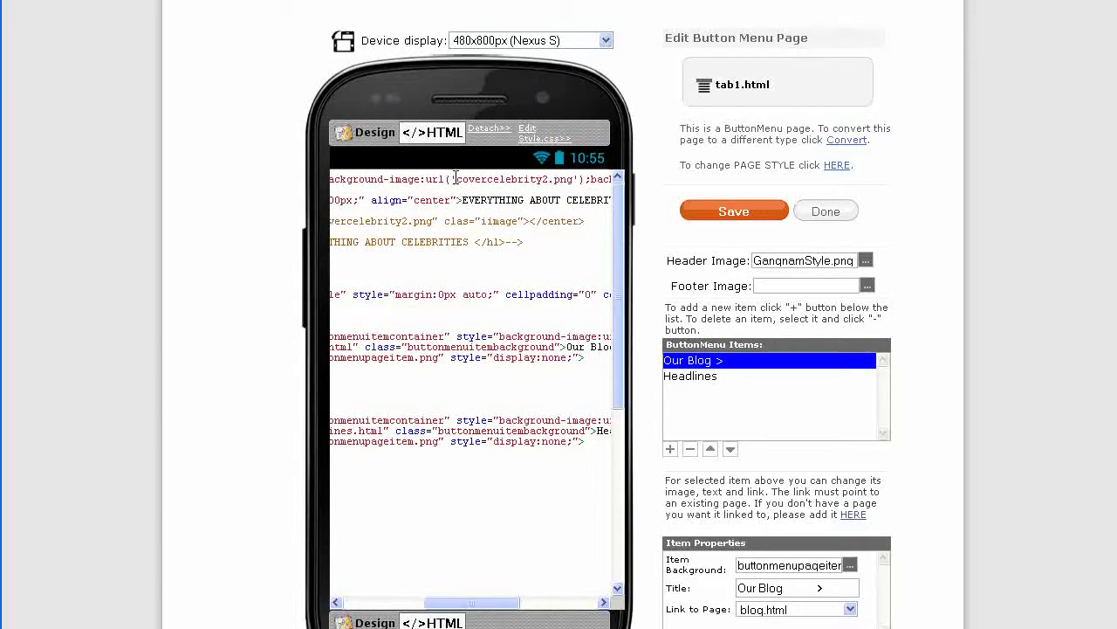
drag(455, 178, 546, 178)
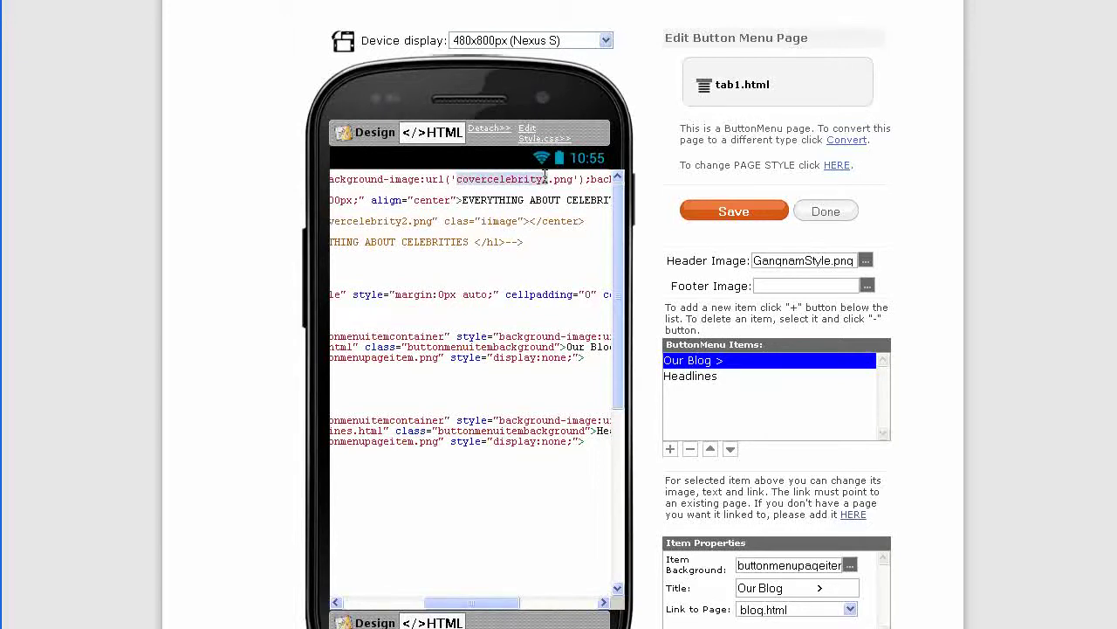
text(Gan)
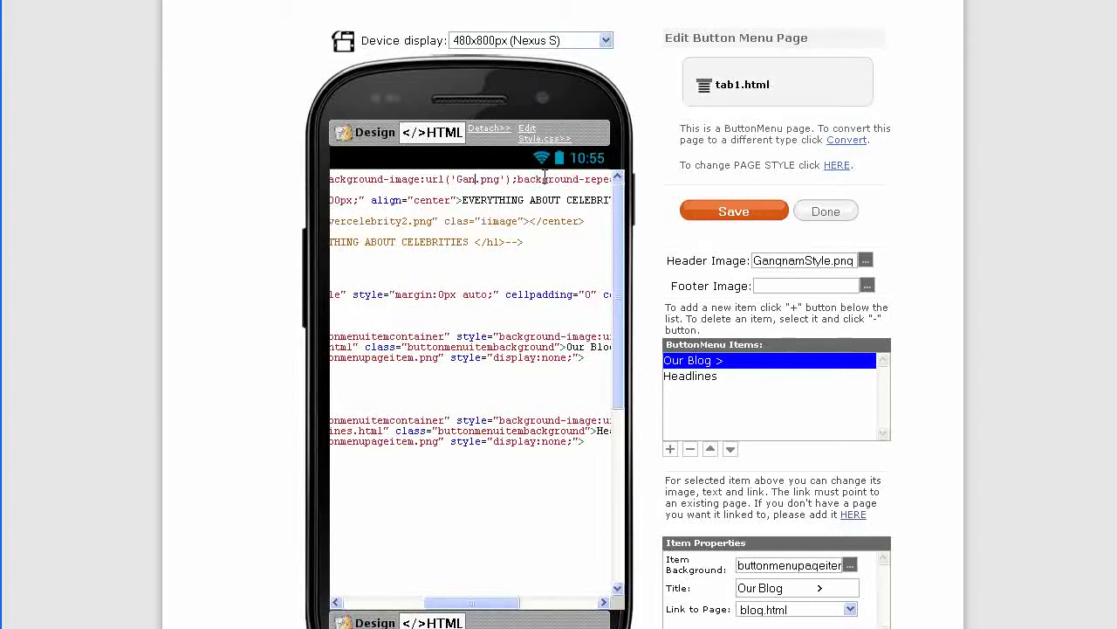
text(gnamStyle)
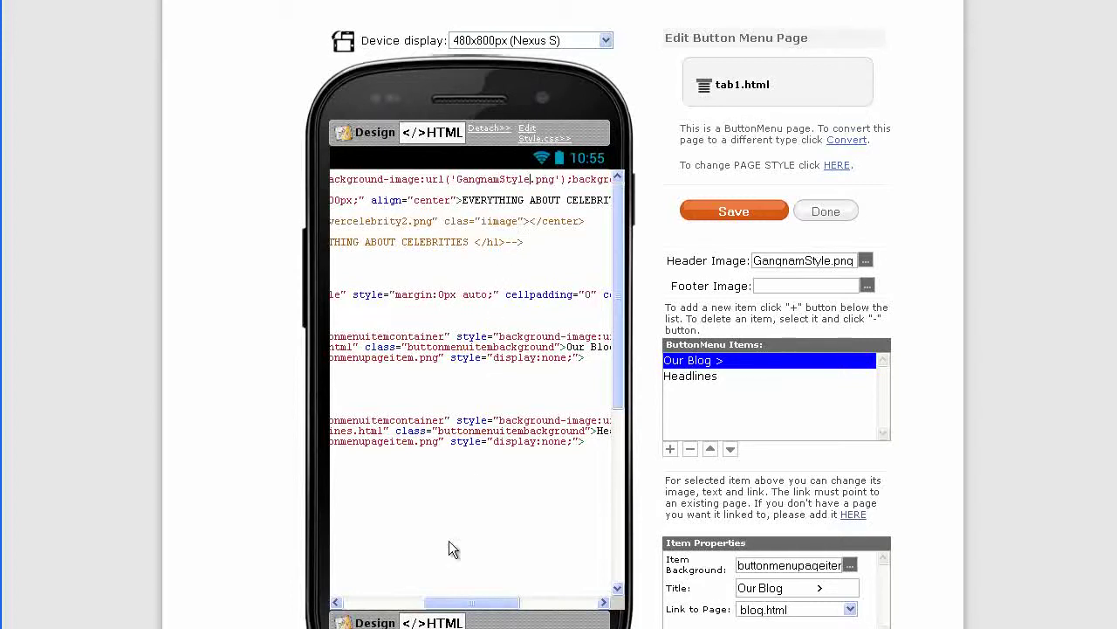
click(373, 132)
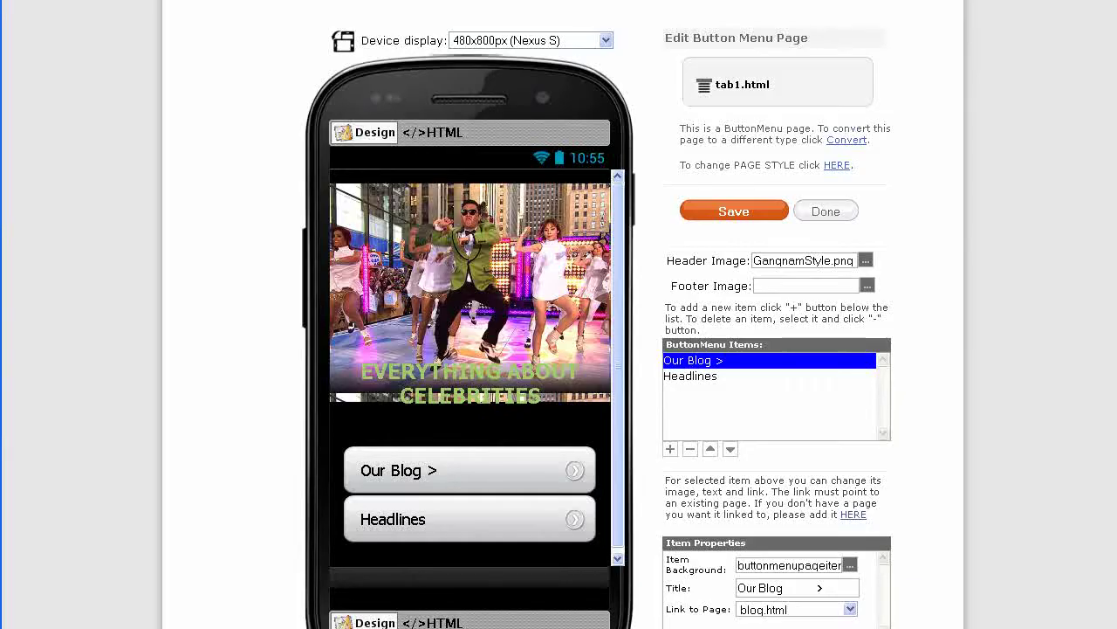
click(441, 132)
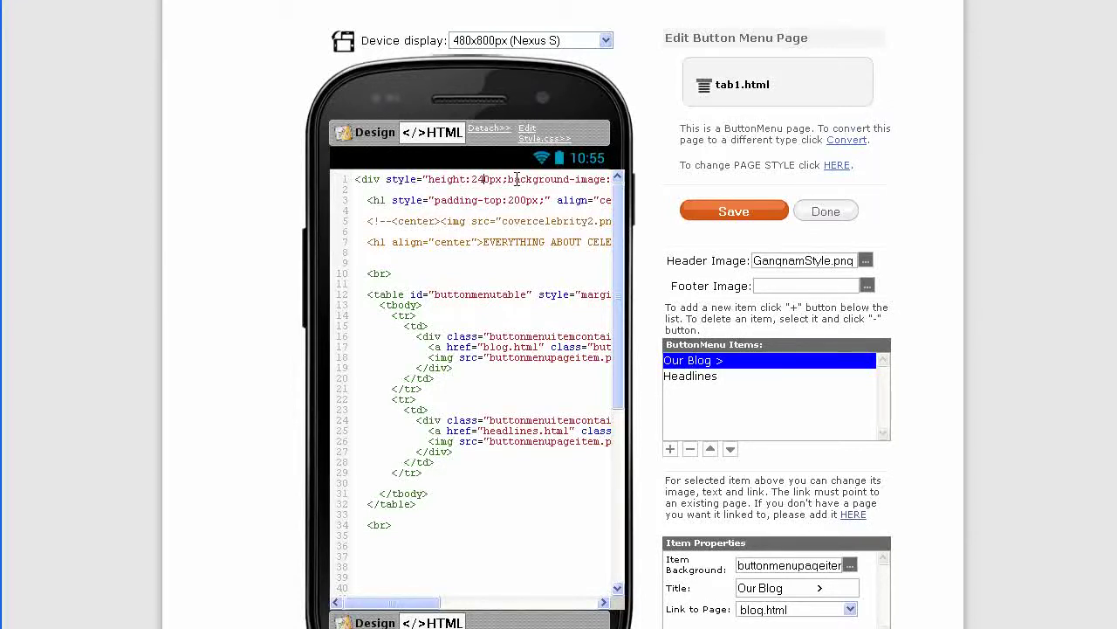
click(383, 131)
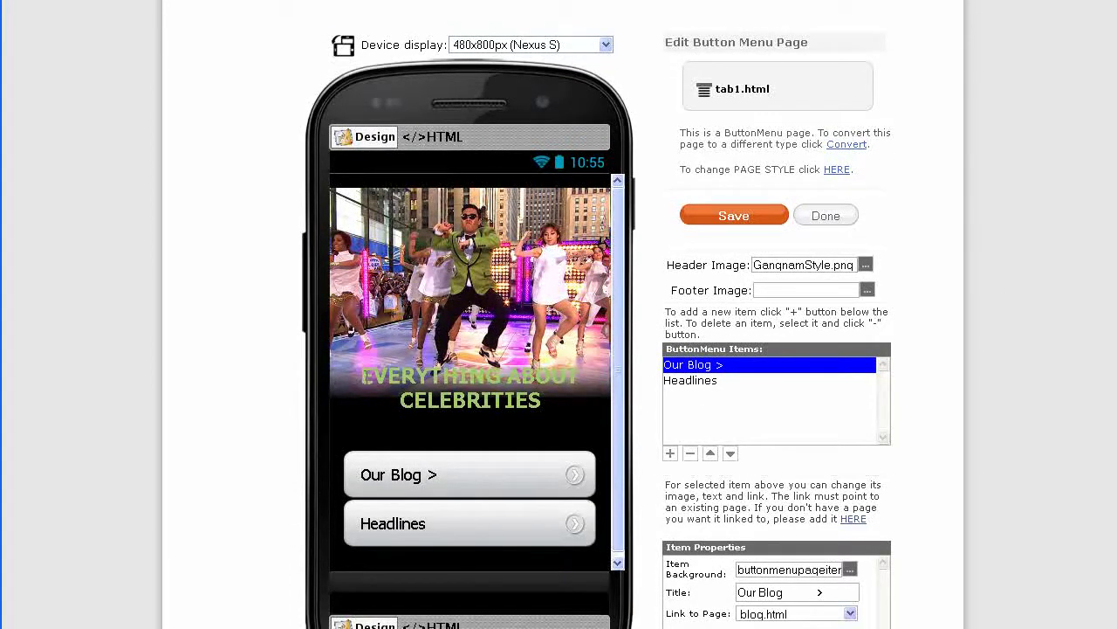
Replace the heading over the header image with "Gangnam Style" and save the page
drag(361, 378, 553, 399)
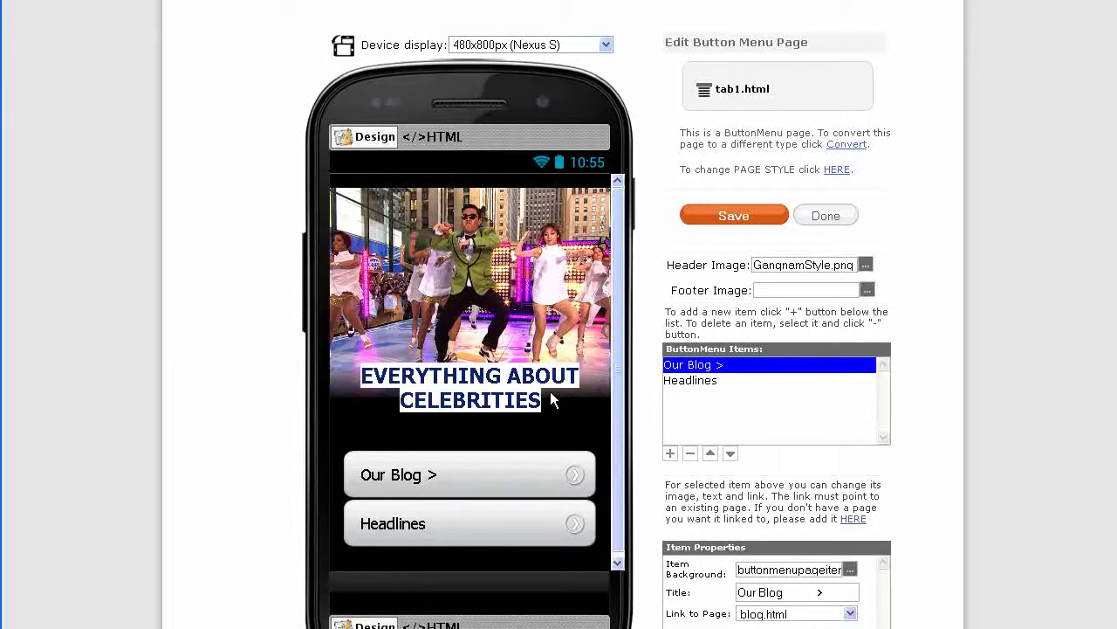
text(Gangnam St)
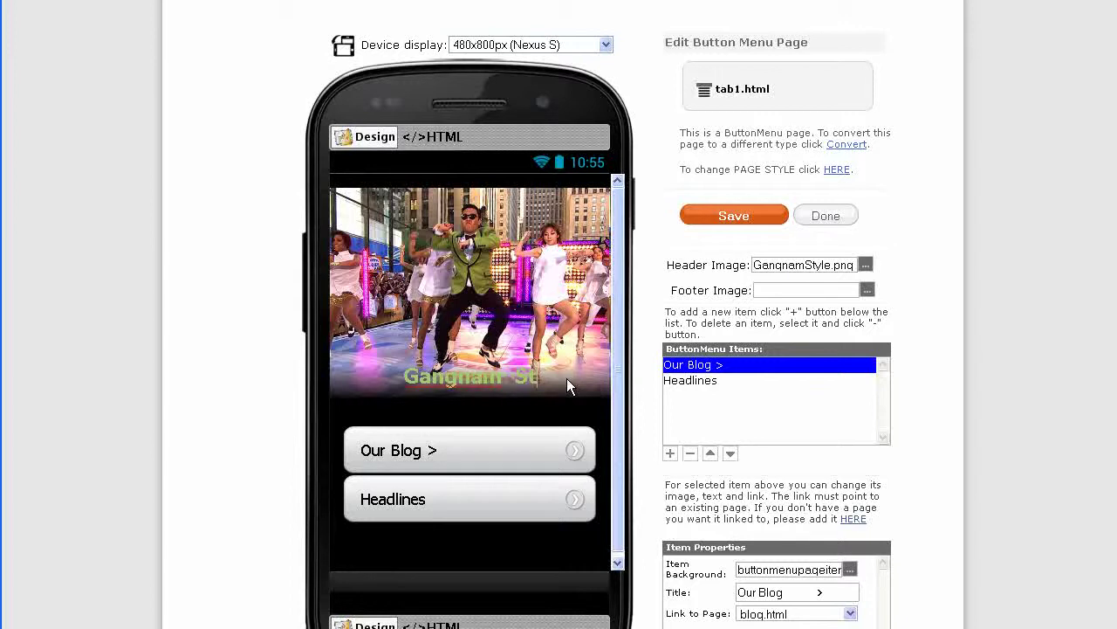
text(yle)
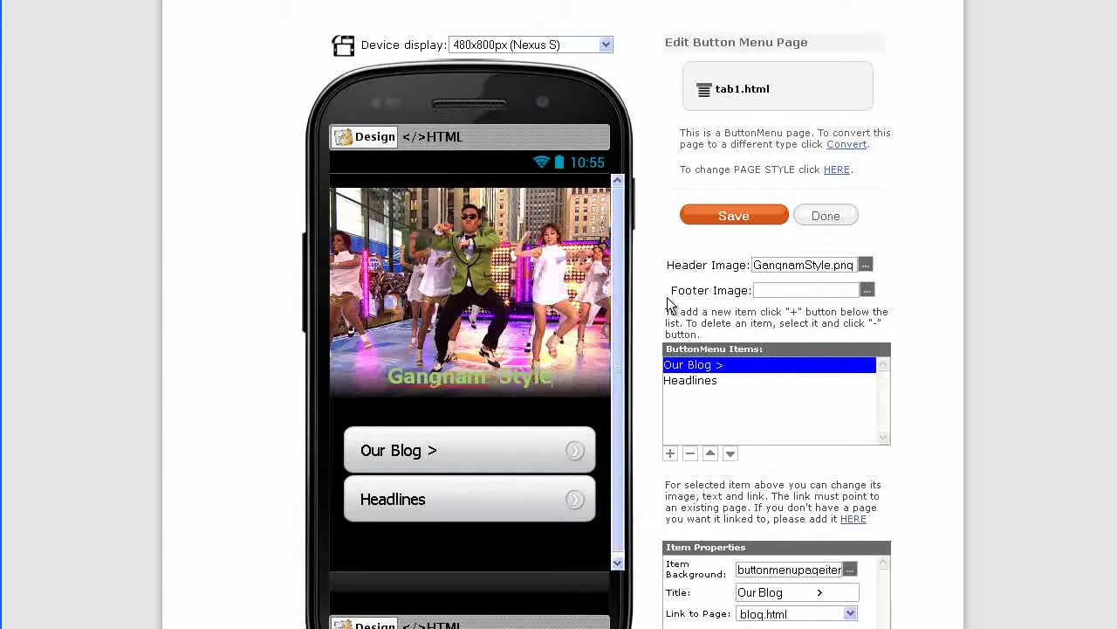
click(718, 225)
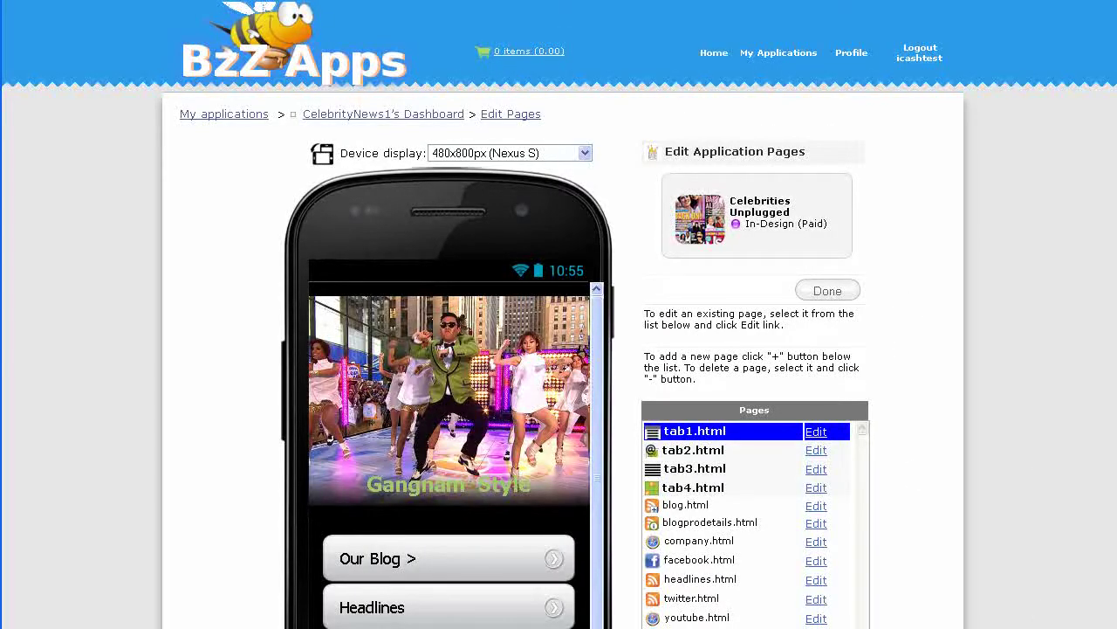
Return to the CelebrityNews1 dashboard and preview the app's cover and On top pages in the phone simulator
scroll(558, 314, down, 2)
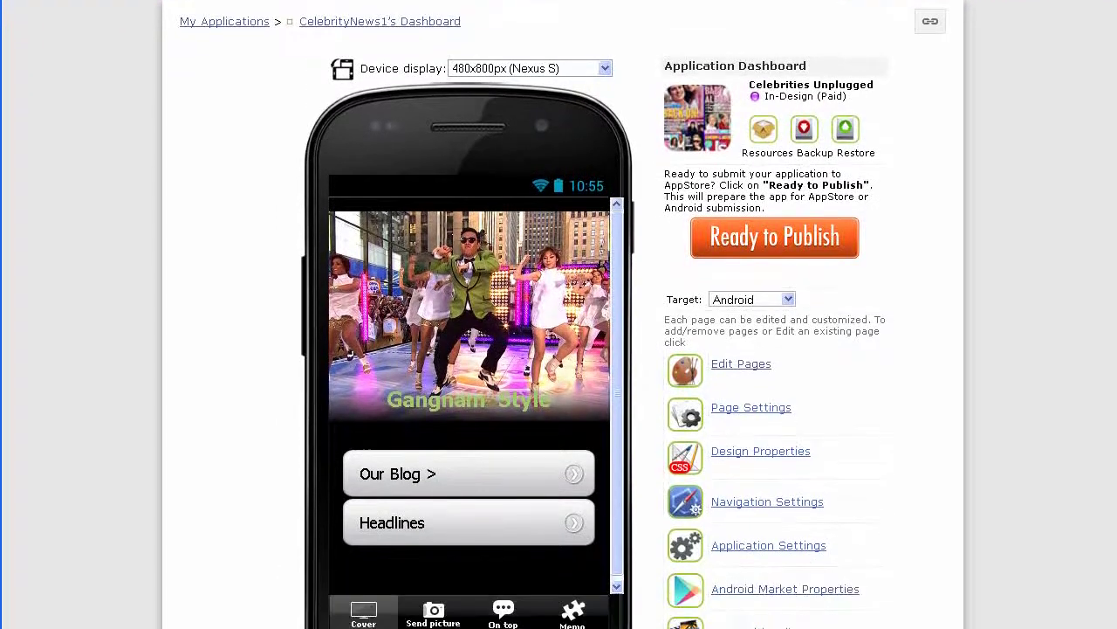
scroll(1106, 459, down, 3)
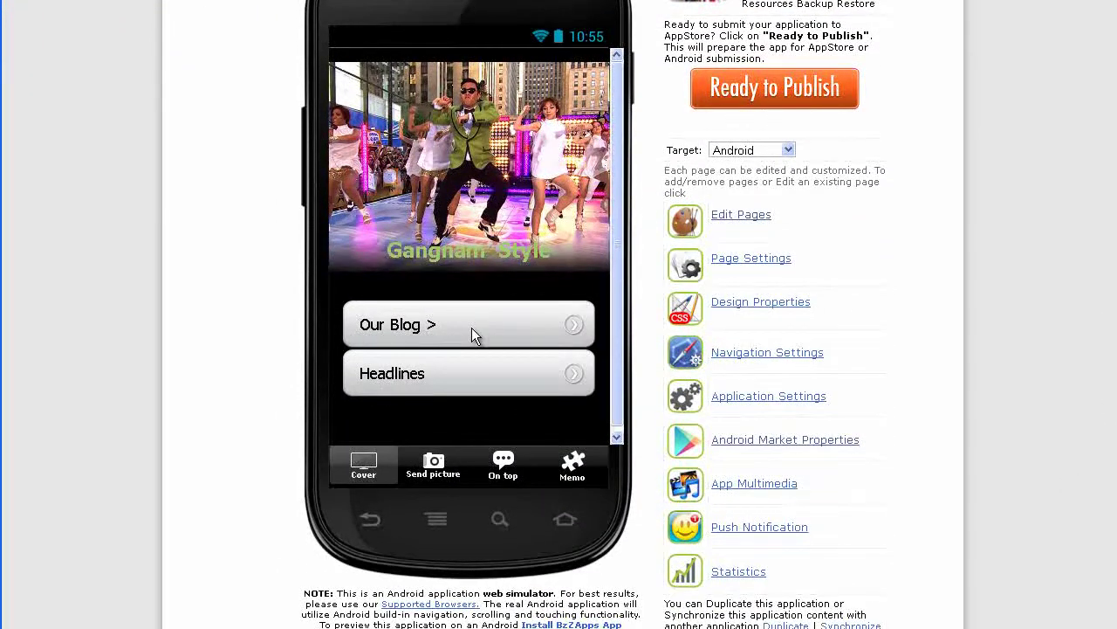
click(506, 468)
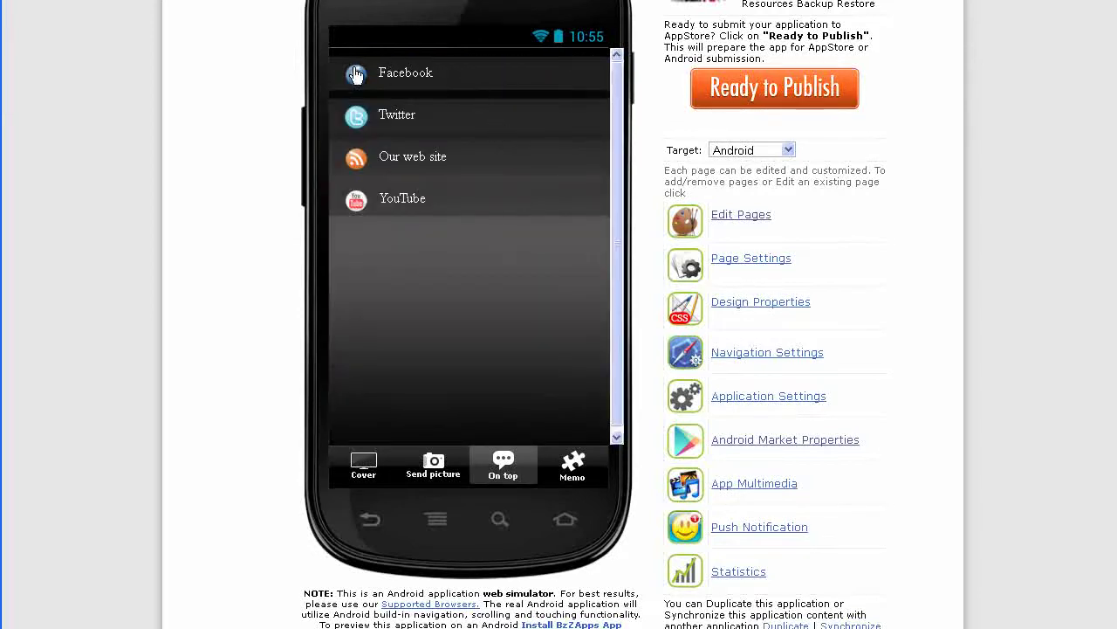